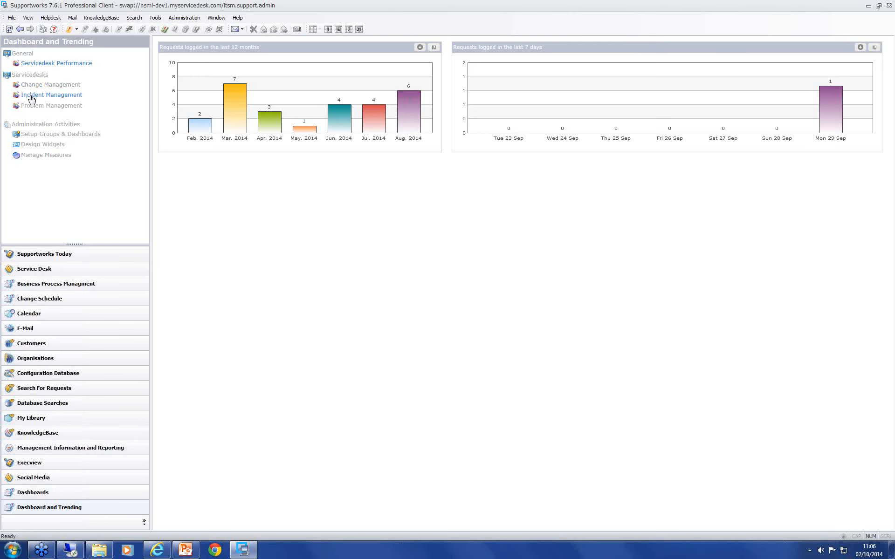
Step: View the Change Management dashboard and examine the drill-down list of active changes by group
left_click(36, 88)
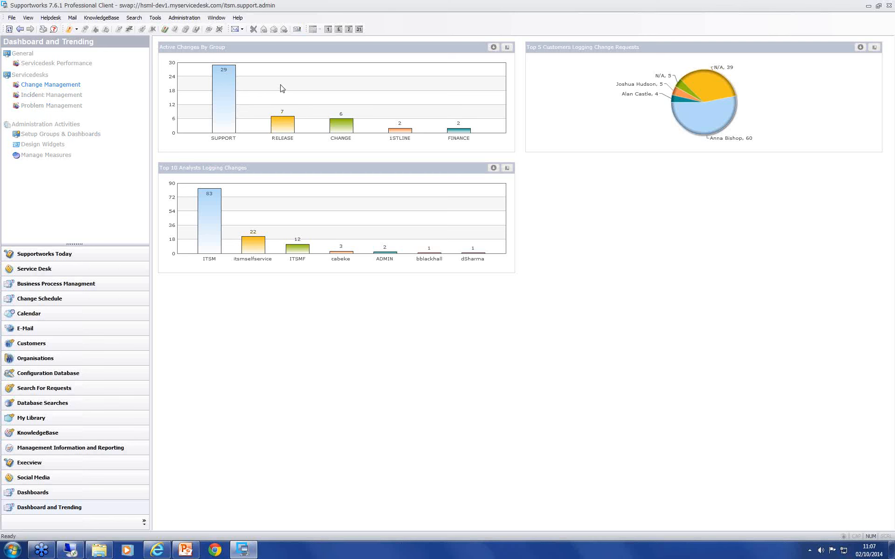
mouse_move(230, 76)
mouse_move(339, 129)
left_click(507, 47)
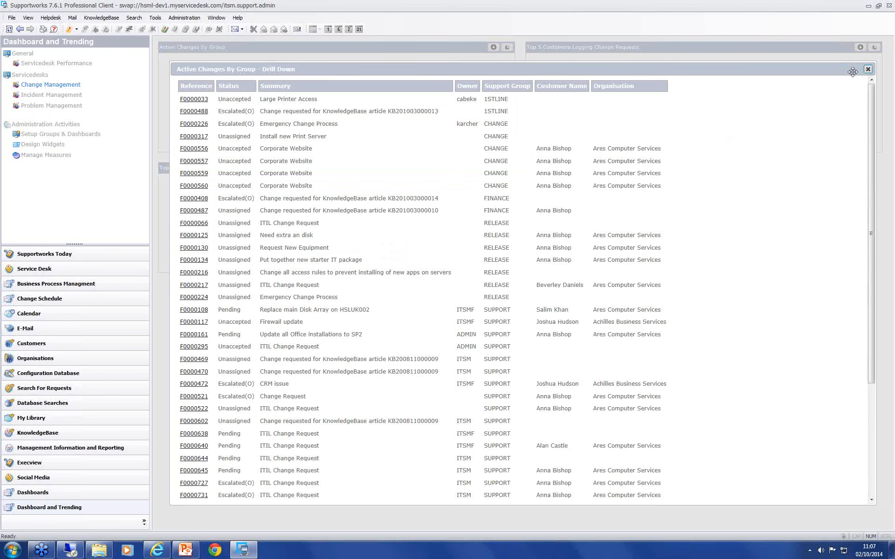
left_click(868, 69)
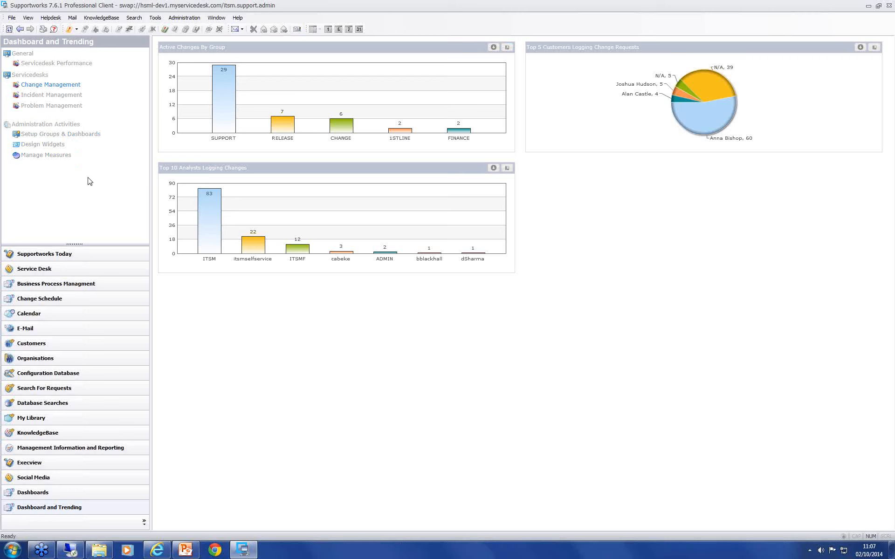
Step: In the groups and dashboards setup, review the General group's properties and the blank new-group form without saving
left_click(65, 136)
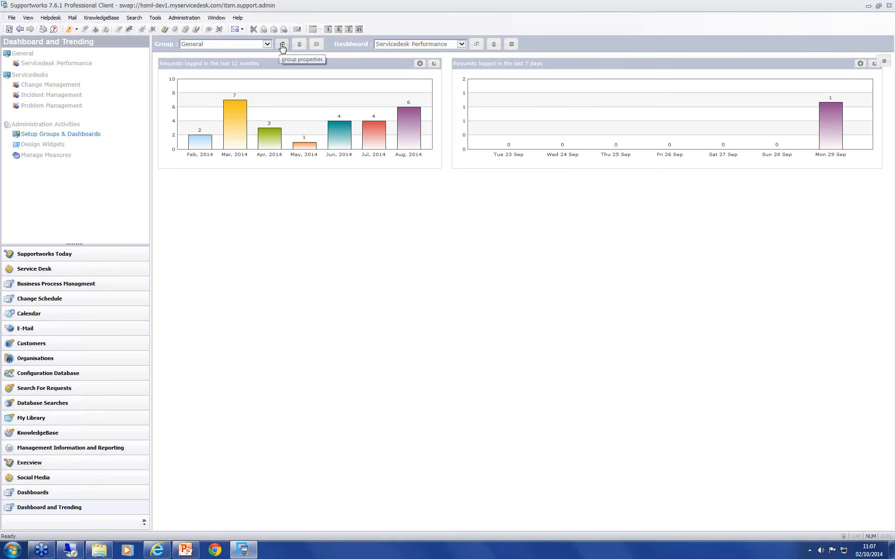
left_click(281, 45)
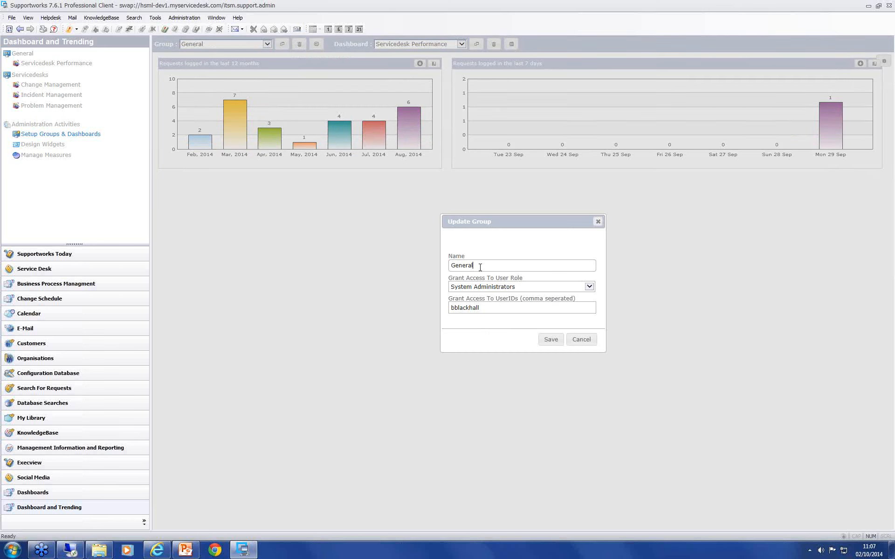
left_click(582, 340)
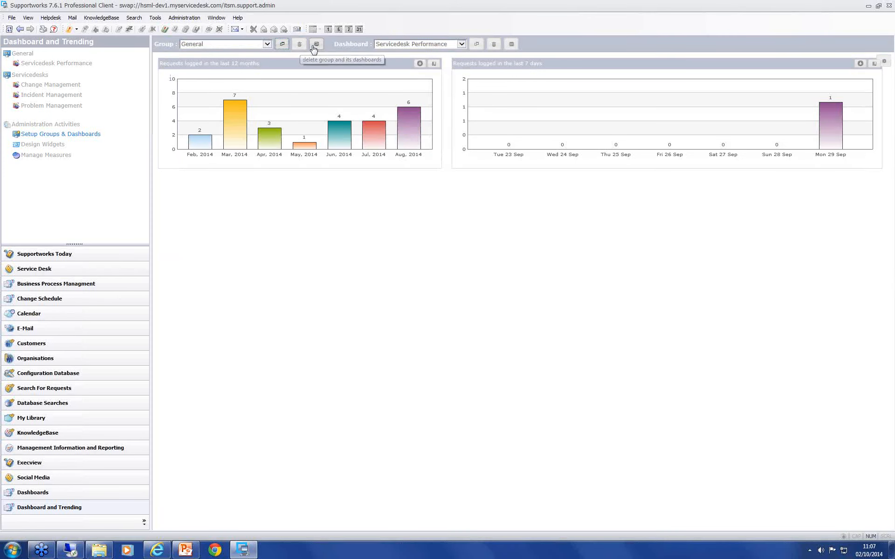
left_click(316, 45)
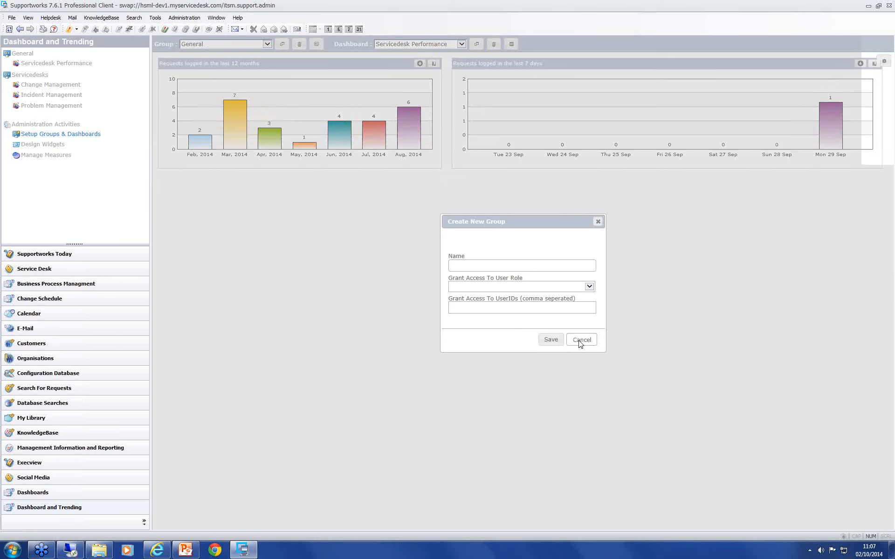
left_click(582, 340)
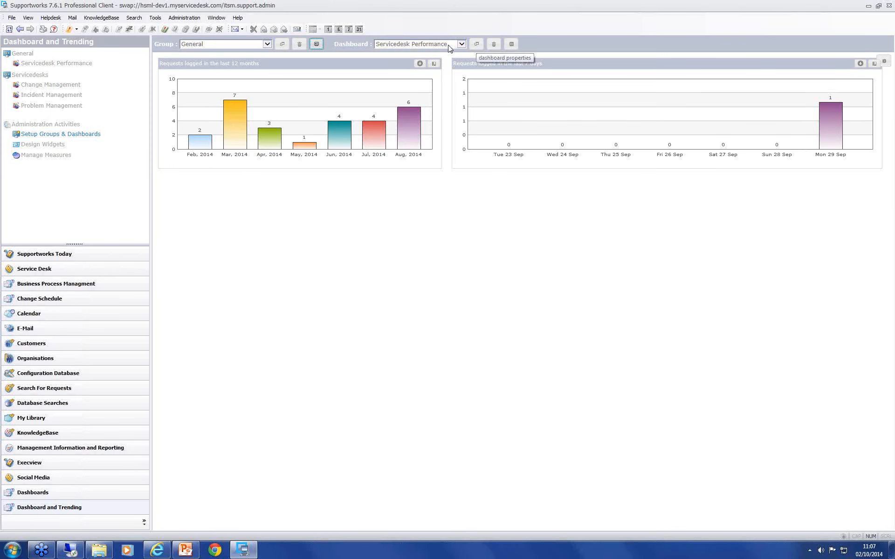
Step: Load the Incident Management dashboard of the Servicedesks group in the dashboard setup
left_click(462, 44)
left_click(415, 54)
left_click(235, 46)
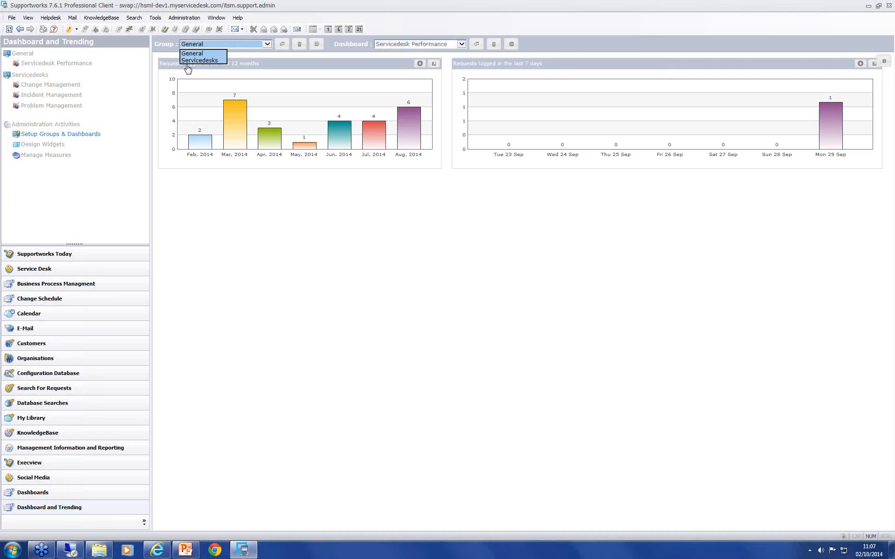
left_click(197, 57)
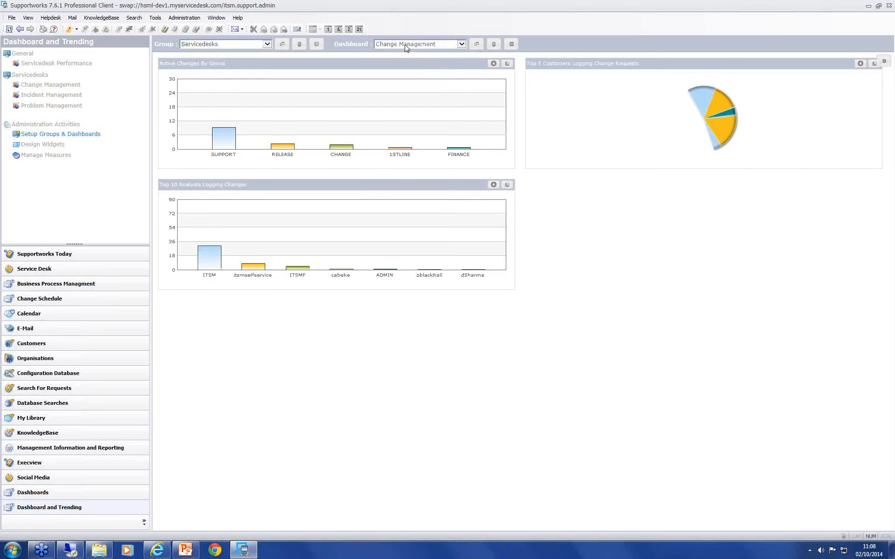
left_click(440, 43)
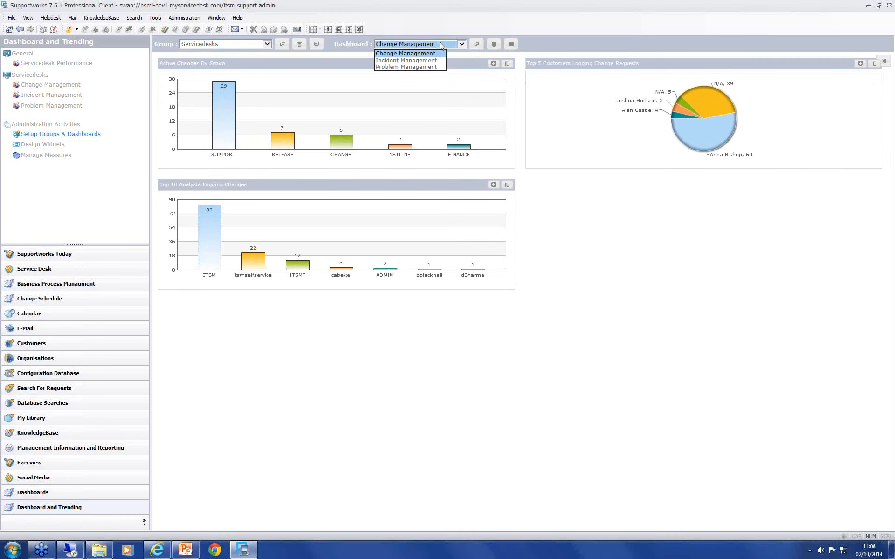
left_click(400, 60)
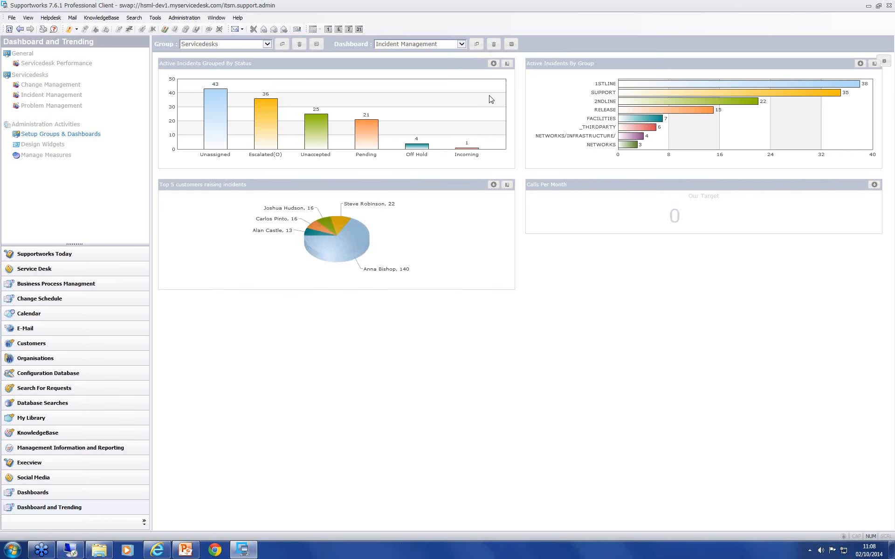
Step: Rearrange the widgets: Top 5 customers, Calls Per Month and Active Incidents By Group in the first column, Active Incidents Grouped By Status in the second
left_click_drag(405, 65, 424, 200)
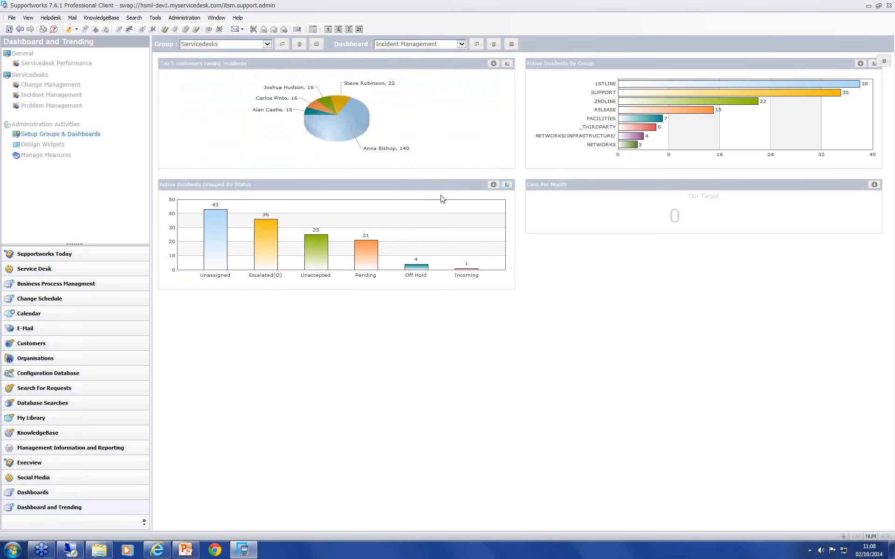
left_click_drag(559, 66, 284, 308)
left_click_drag(558, 68, 205, 446)
left_click_drag(319, 187, 664, 80)
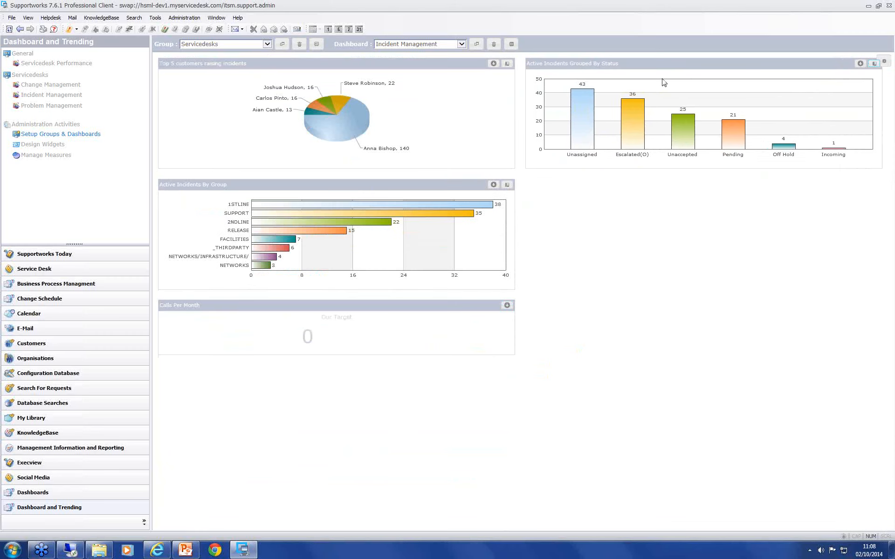
left_click_drag(361, 307, 728, 225)
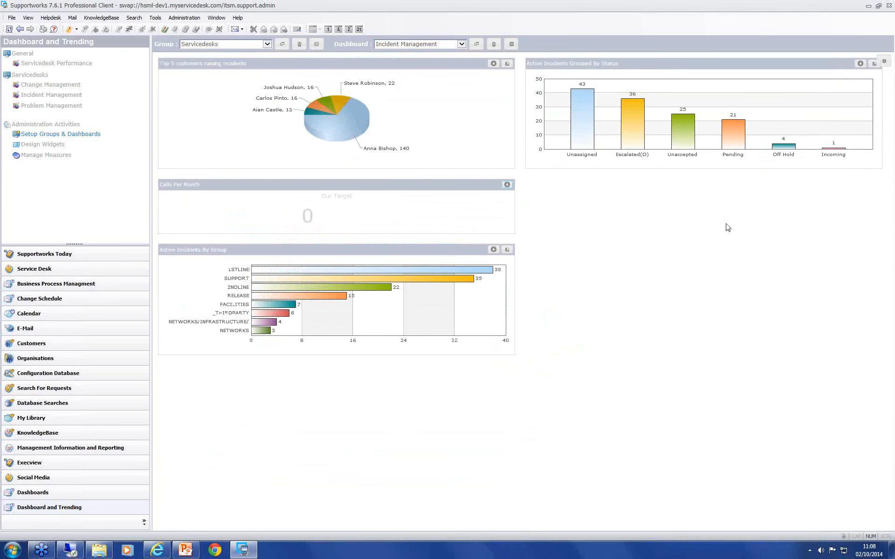
Step: Add the Active Changes By Group and Top 5 sites most affected by problems widgets, and move Active Incidents By Group atop the second column
left_click(881, 61)
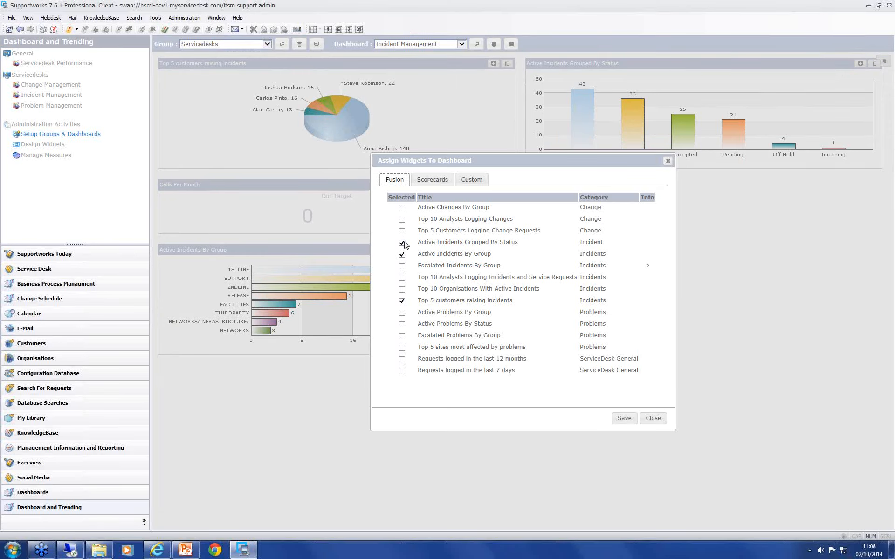
left_click(402, 208)
left_click(431, 180)
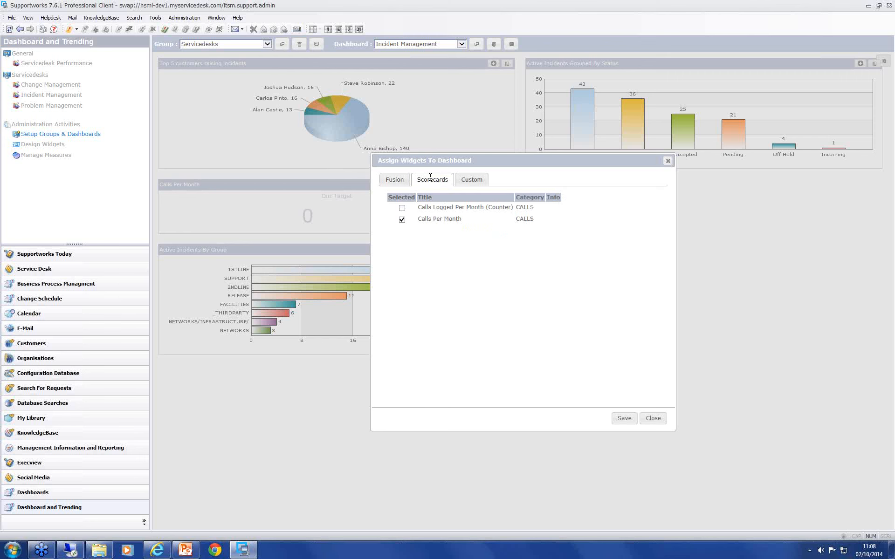
left_click(472, 182)
left_click(389, 185)
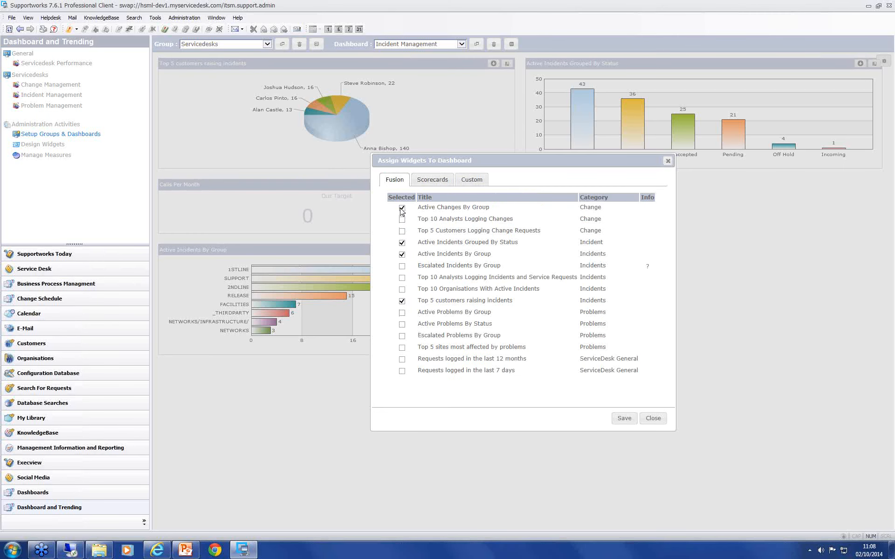
left_click(402, 348)
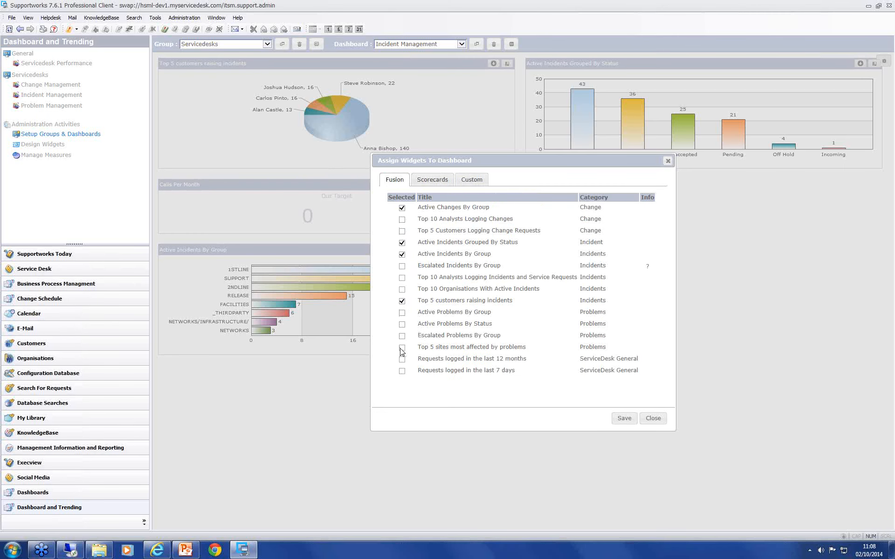
left_click(624, 419)
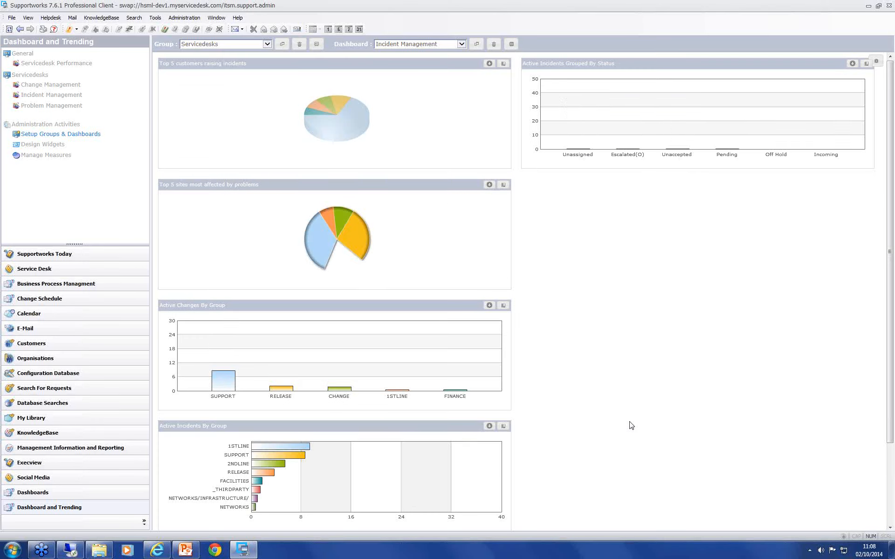
scroll(565, 464, "down", 3)
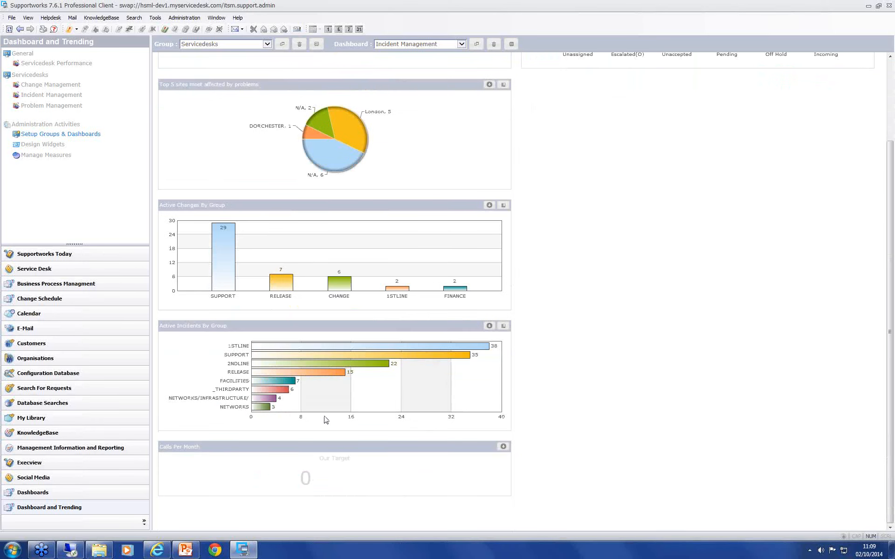
left_click_drag(421, 326, 760, 193)
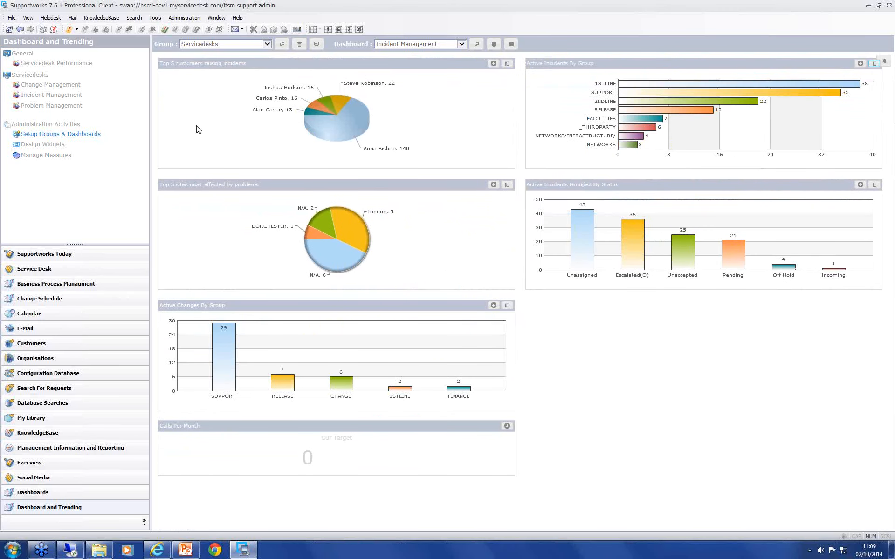
Step: Create a new dashboard group named Services Maintenance
left_click(317, 45)
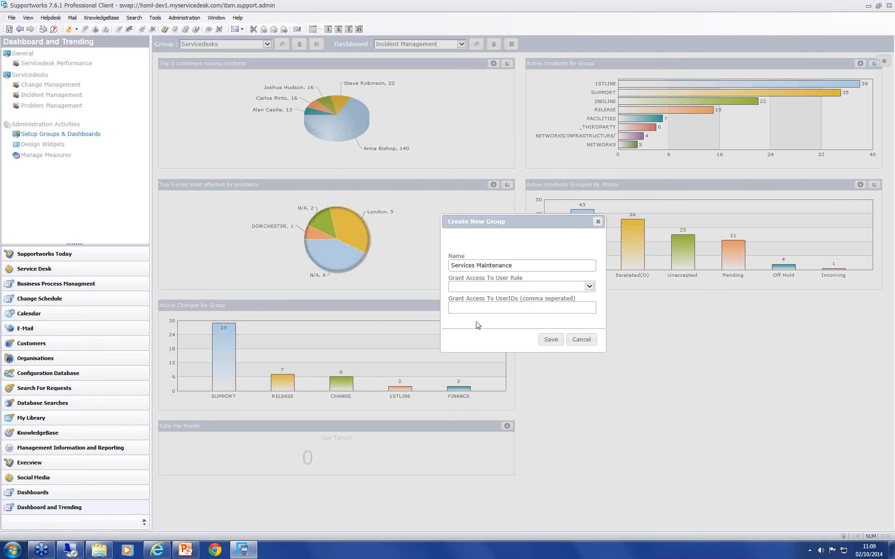
left_click(588, 287)
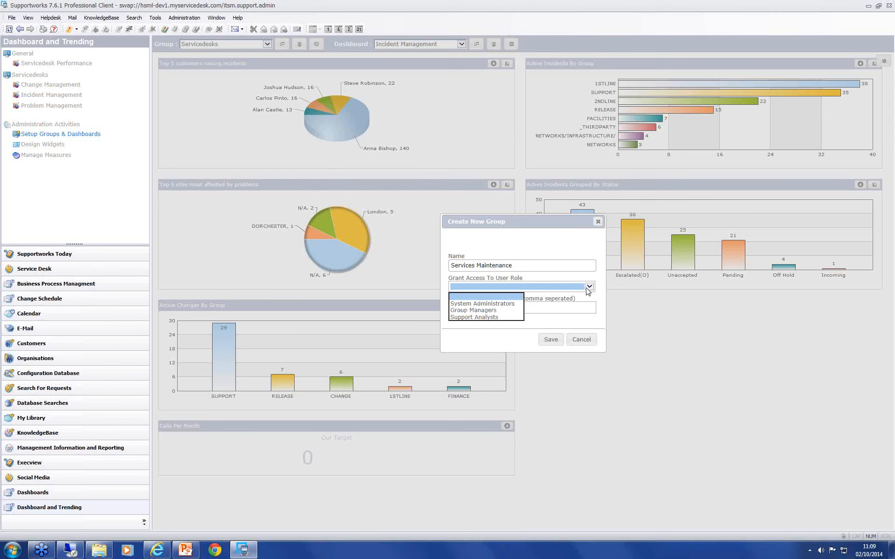
left_click(483, 334)
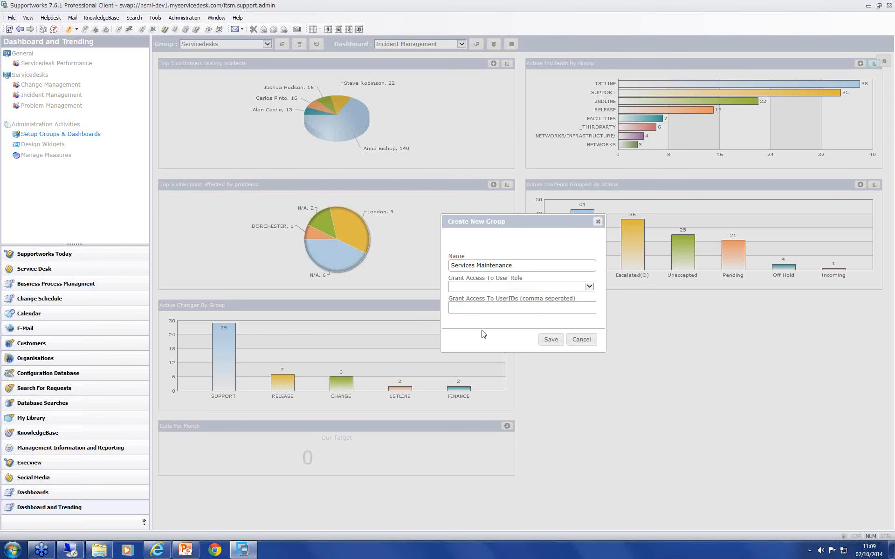
left_click(470, 309)
left_click(554, 341)
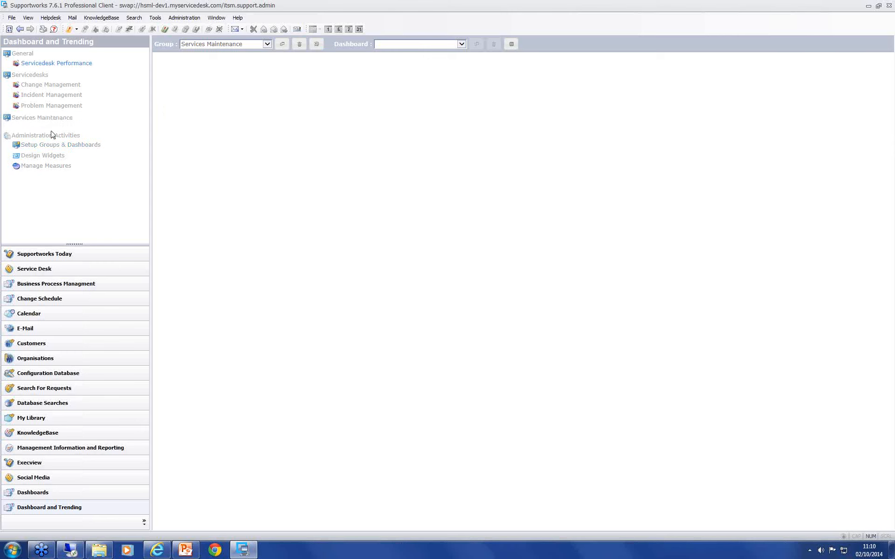
Step: Create a dashboard named Service Requests in the Services Maintenance group with a 33:33:33 column layout
left_click(512, 44)
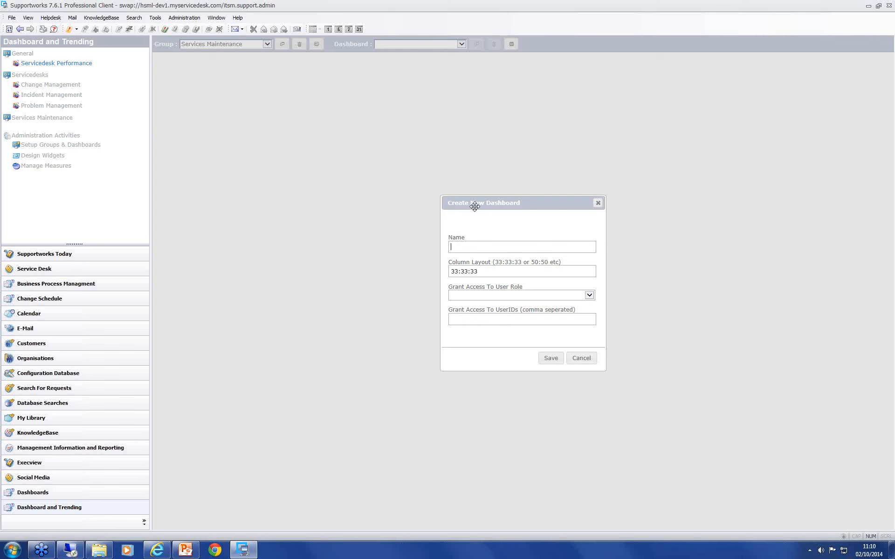
type("Service Requests")
left_click(484, 270)
left_click(552, 359)
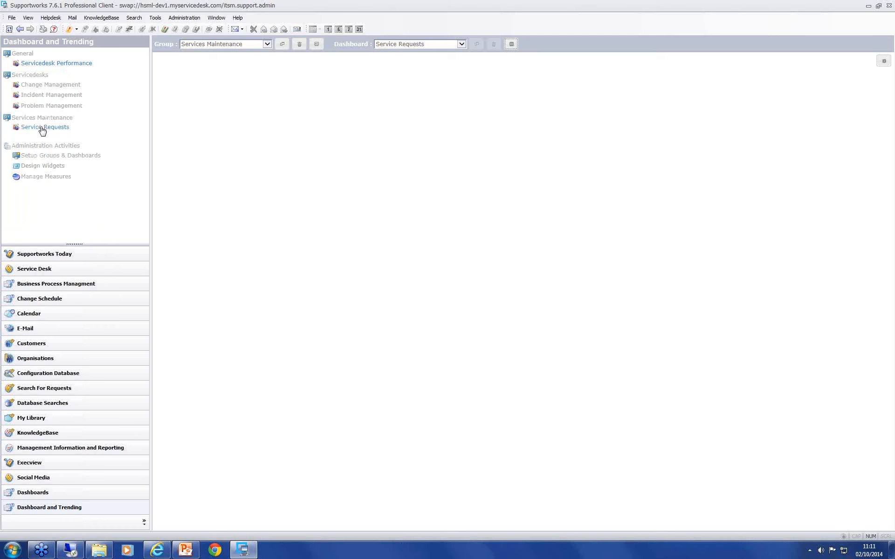
Step: Add the Top 10 Analysts Logging Changes chart widget to the Service Requests dashboard
left_click(285, 165)
left_click(880, 63)
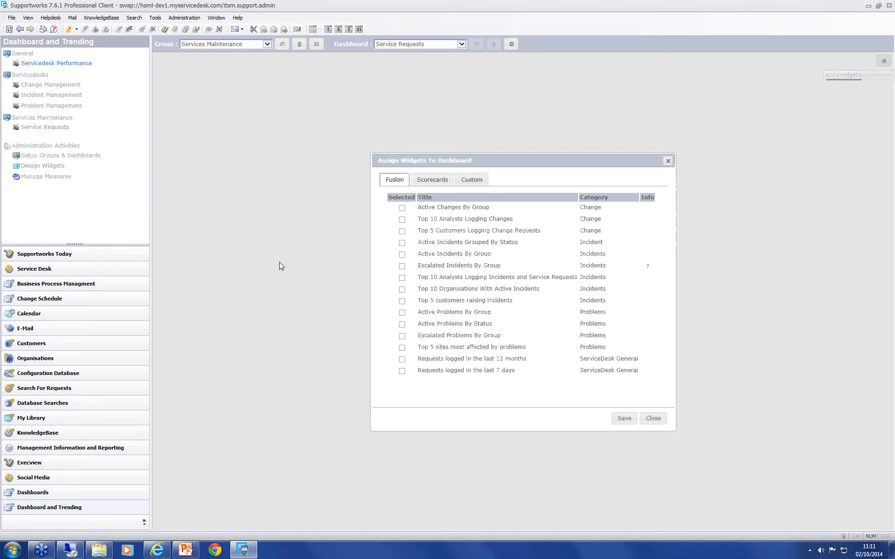
left_click(402, 219)
left_click(626, 419)
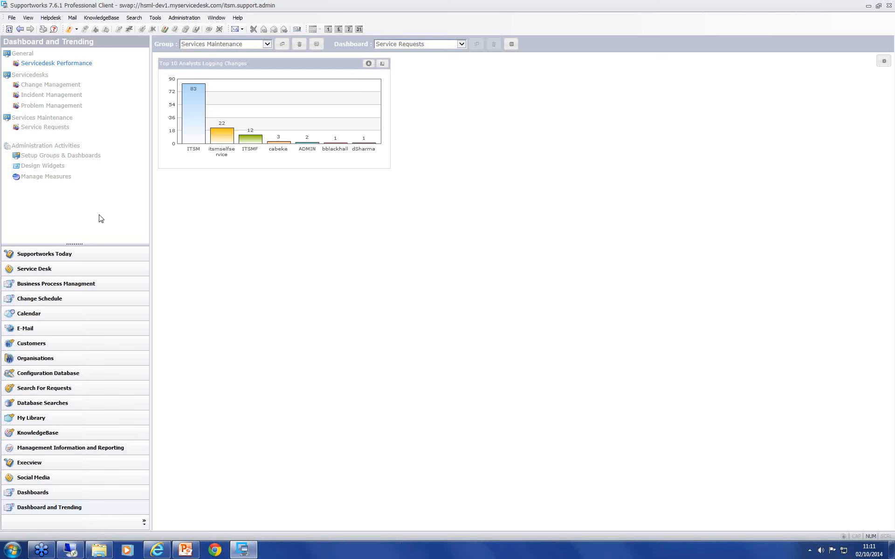
Step: Examine the chart, scorecard and custom widget lists in the widget designer and the properties of the Active Changes By Group chart
left_click(43, 167)
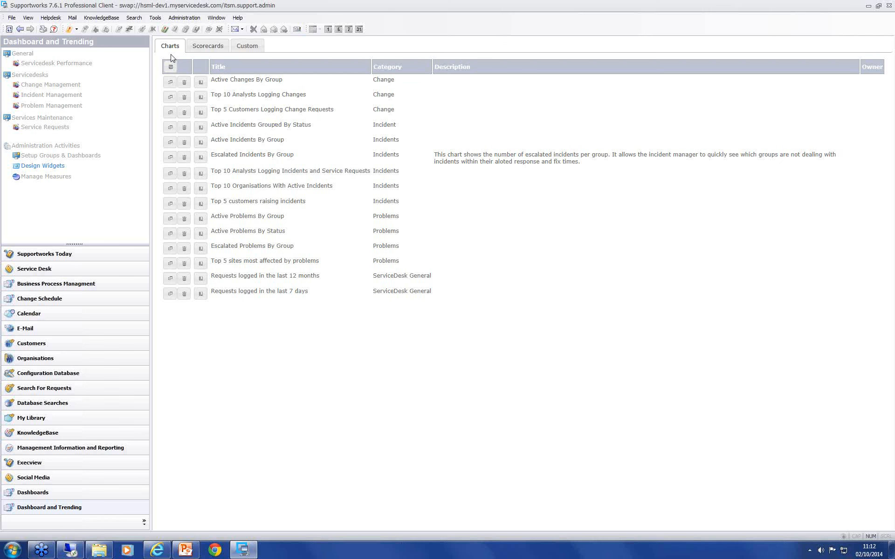
left_click(212, 49)
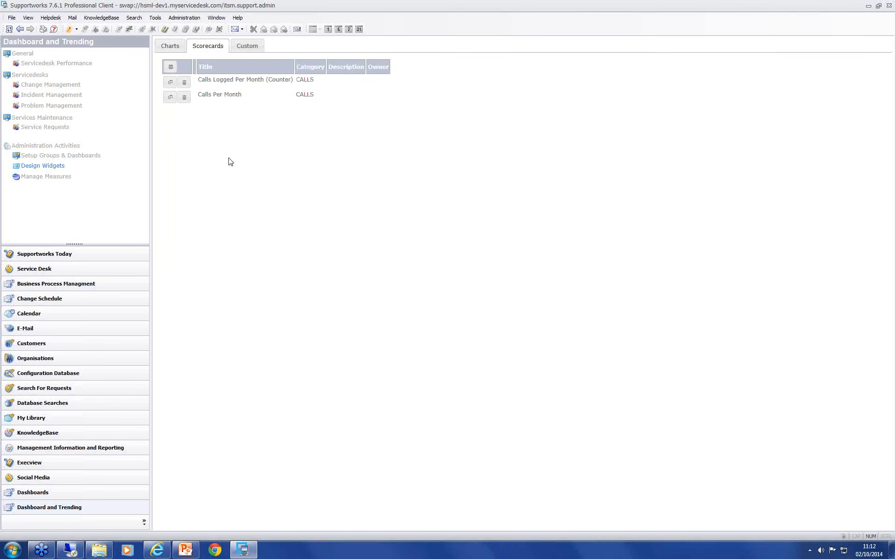
left_click(251, 47)
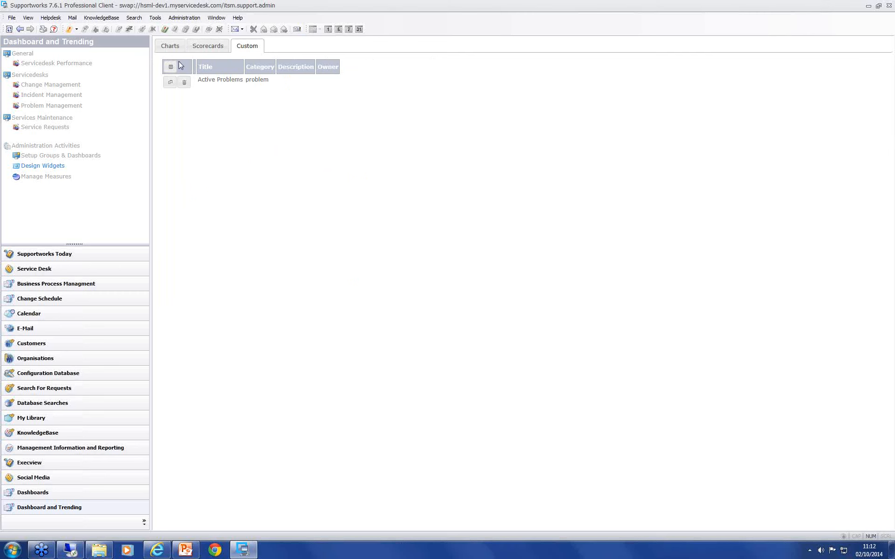
left_click(170, 47)
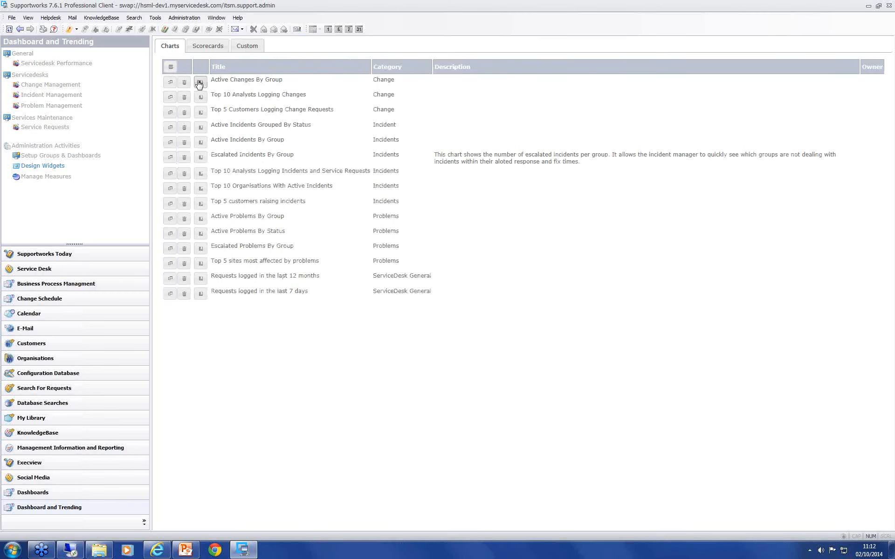
left_click(169, 83)
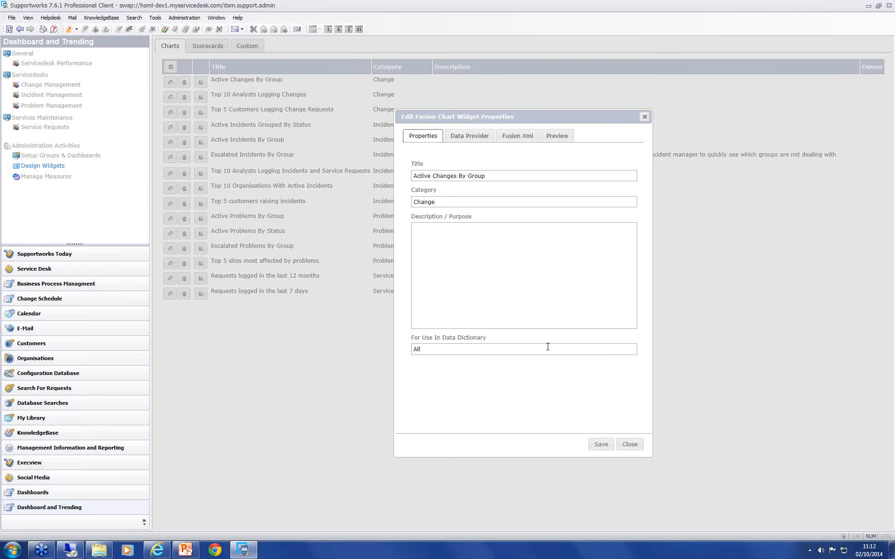
left_click(630, 445)
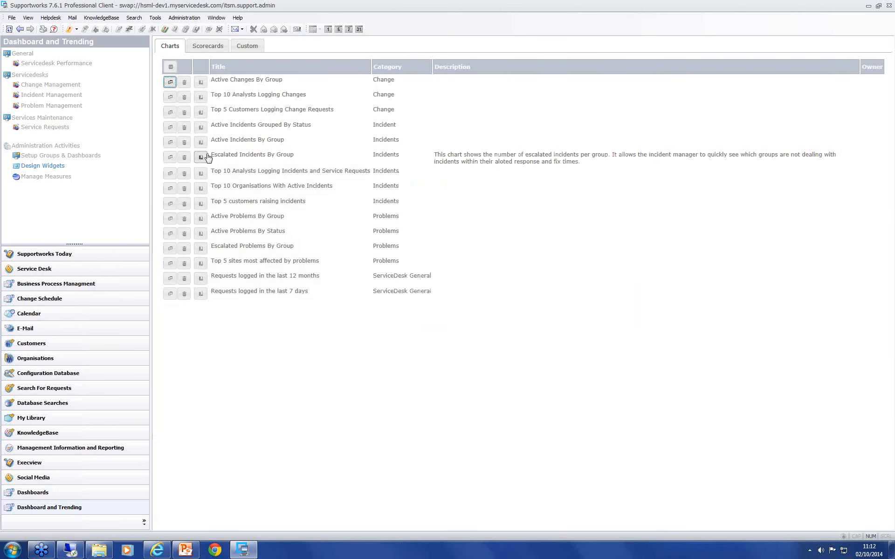
Step: View the drill-down records of the Active Changes By Group chart and close them
left_click(200, 83)
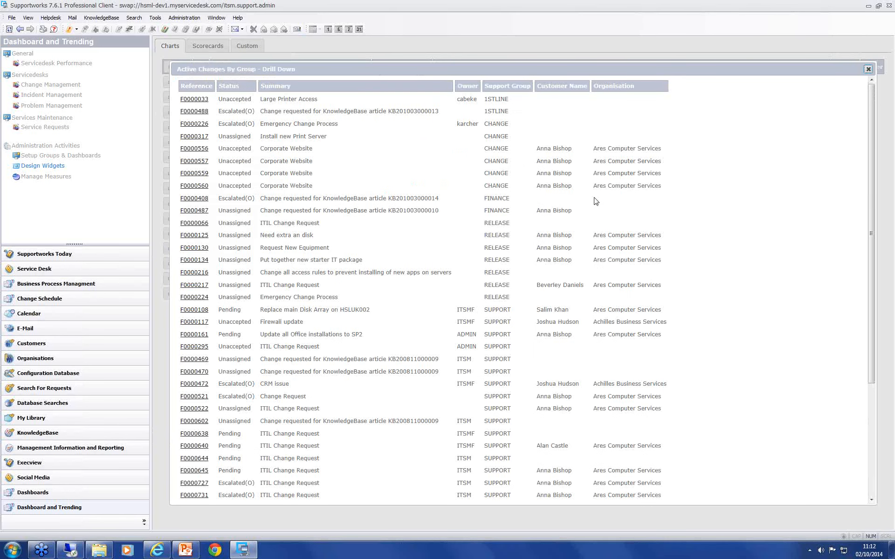
left_click(868, 69)
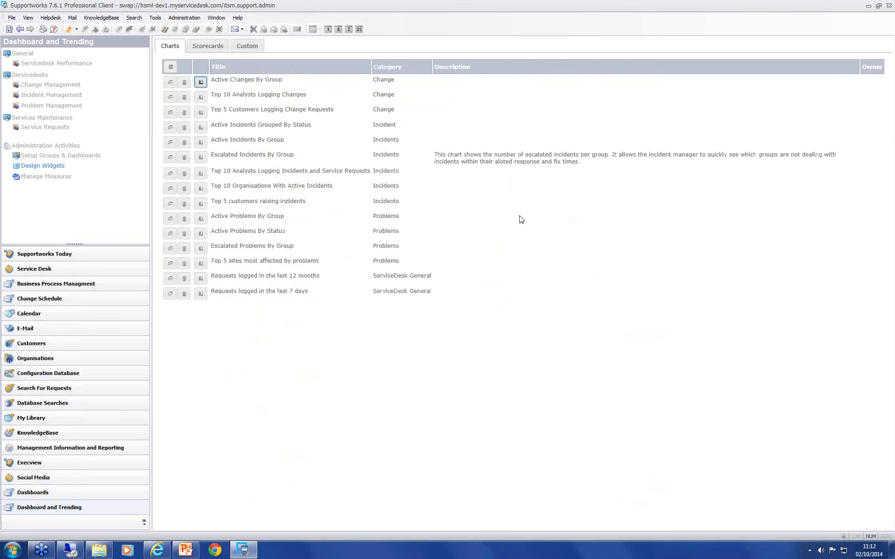
Step: Start a new chart widget titled "Service Requests raised against New Starter Service in the last year"
left_click(170, 67)
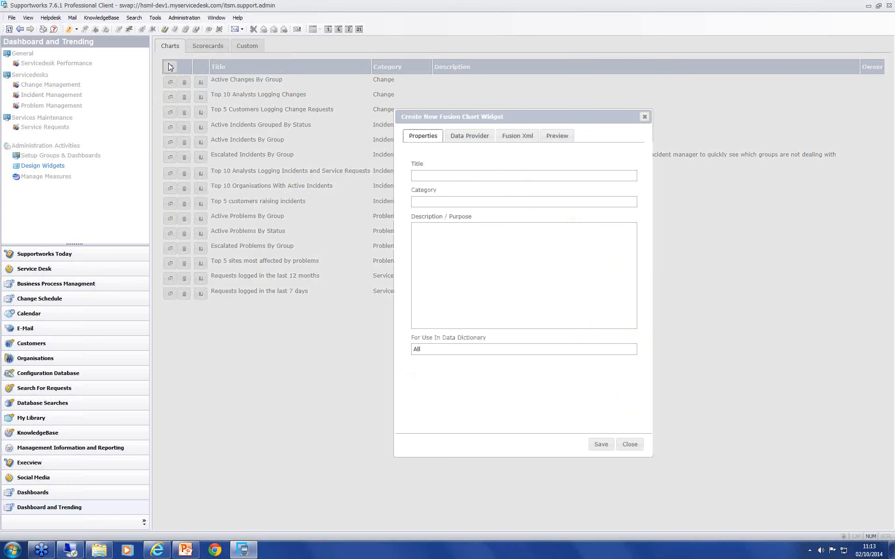
left_click(478, 178)
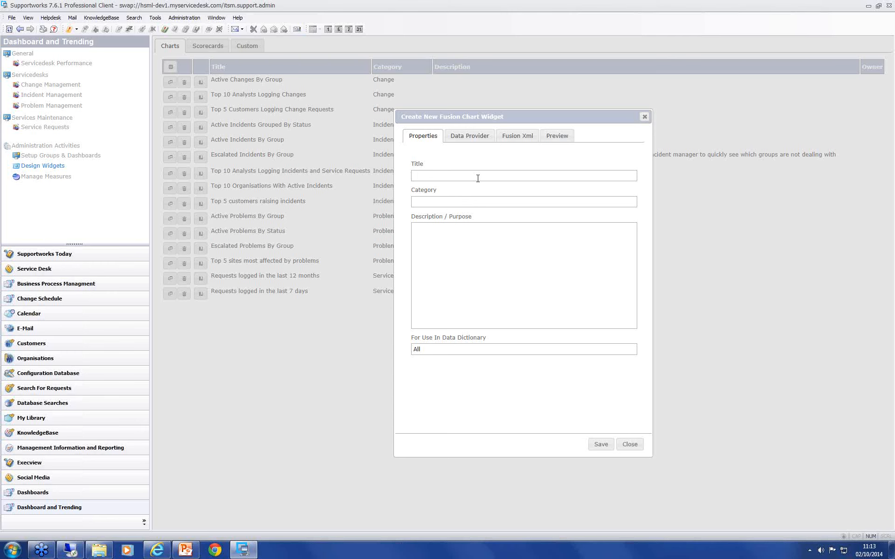
type("Service Requests raised against New Starter Service in thi")
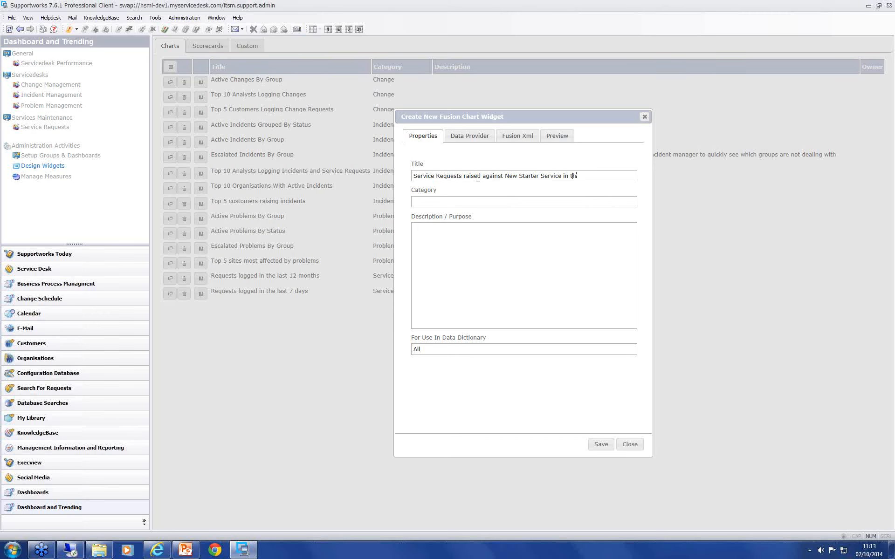
key("BackSpace")
type("e last")
key("BackSpace")
type("t year")
Step: Set the new chart widget's category to Service Management
left_click_drag(459, 118, 544, 131)
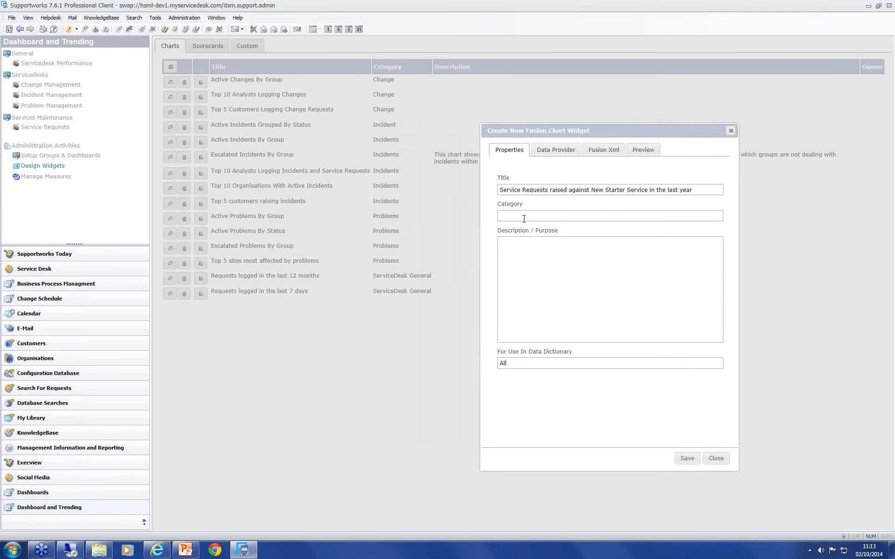
type("Service Management")
Step: Review the new widget's data provider, Fusion XML and preview settings and save the widget
left_click(561, 149)
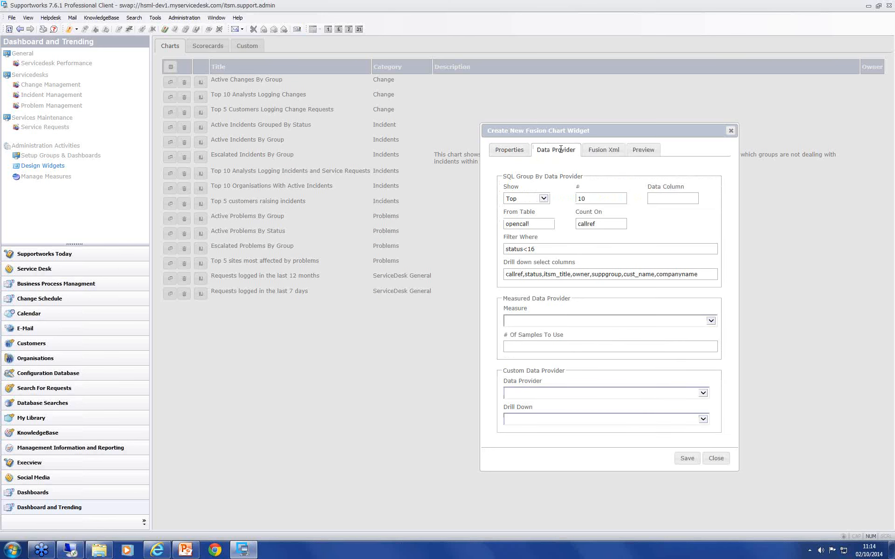
left_click(604, 150)
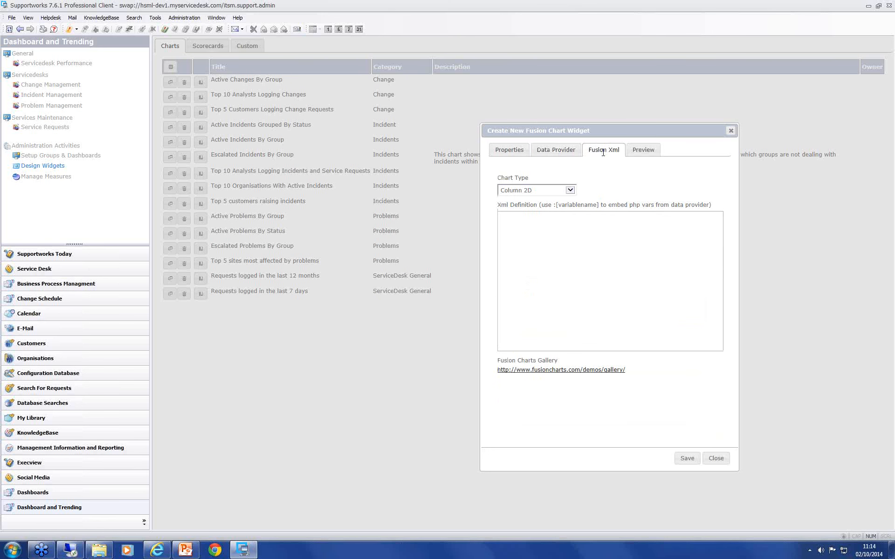
left_click(652, 152)
left_click(552, 149)
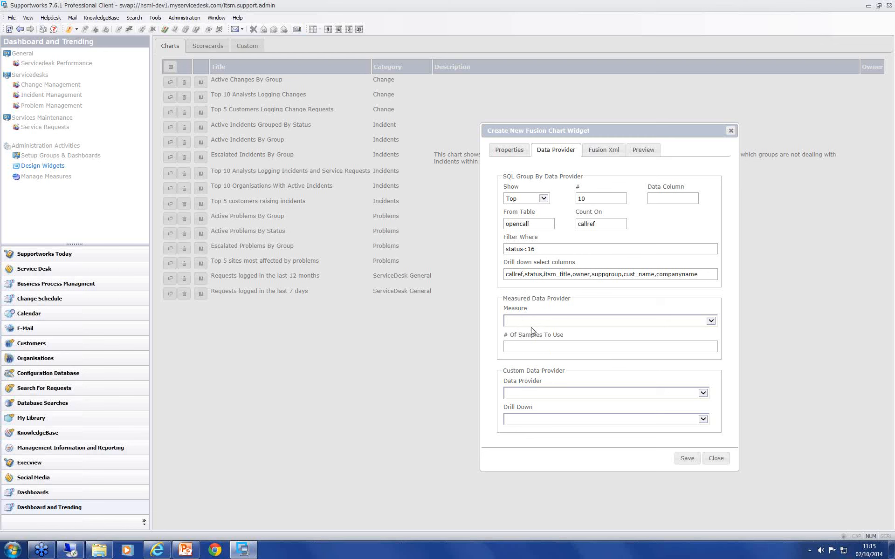
left_click(687, 459)
left_click(506, 297)
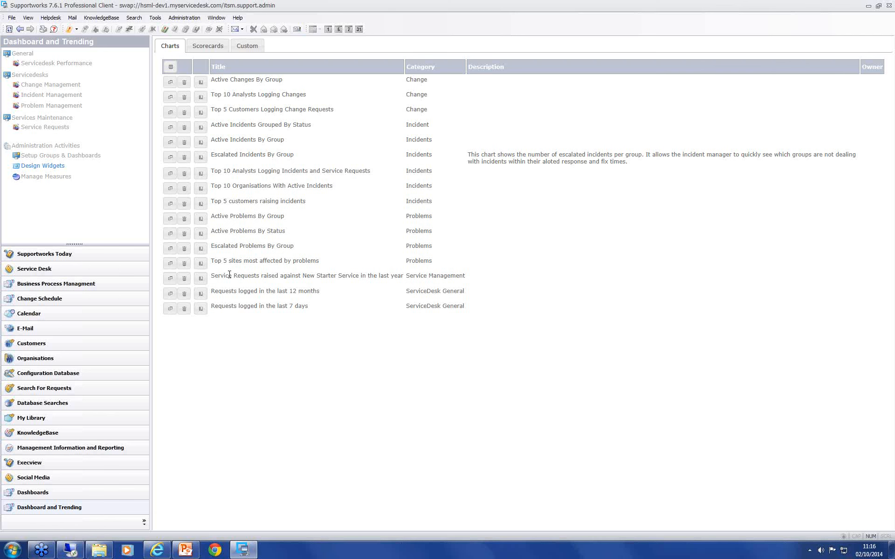
Step: Reopen the saved New Starter Service chart widget, examine its data provider settings and close it
left_click(170, 279)
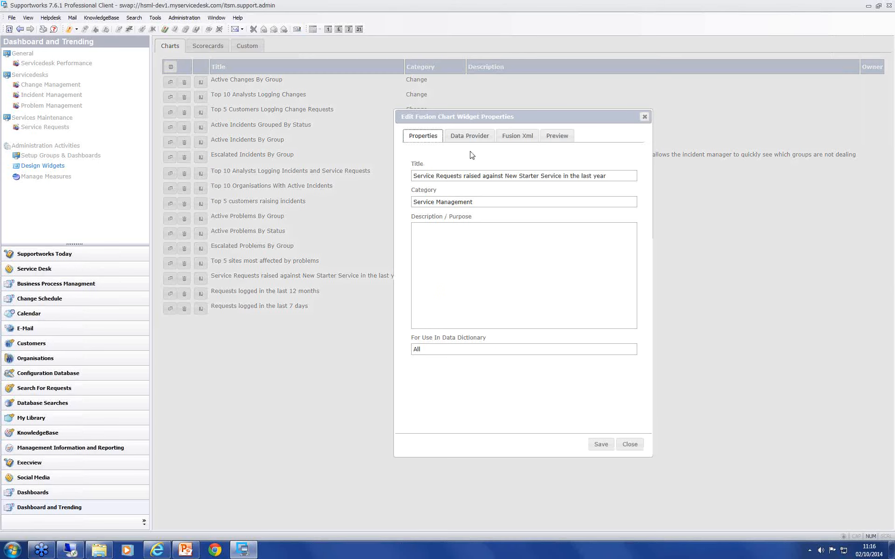
left_click(470, 136)
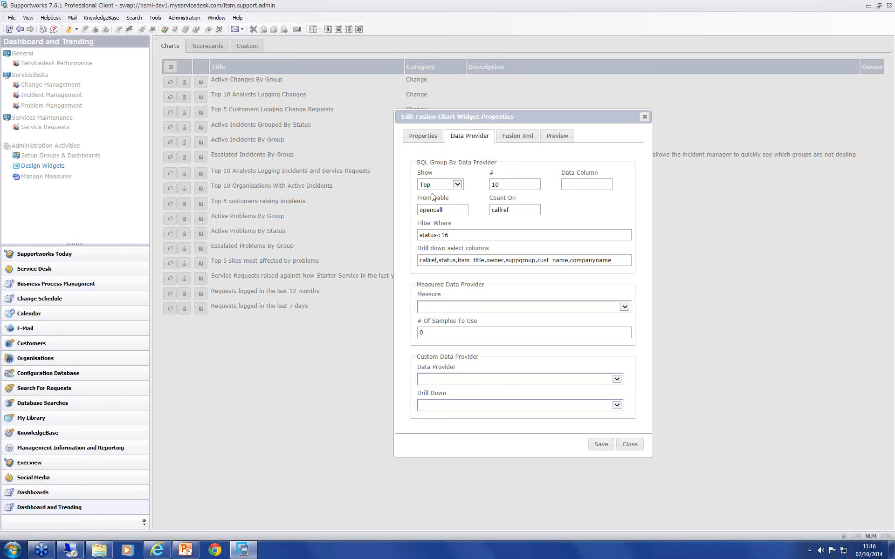
left_click(645, 118)
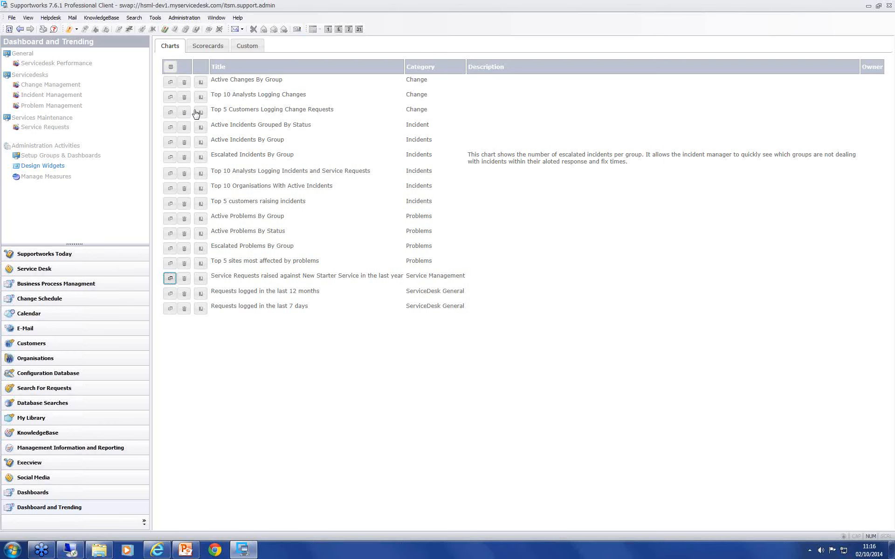
Step: Examine the list of measures and the properties of the % Of Calls Resolved per Day (Missed Fix SLA) measure
left_click(38, 178)
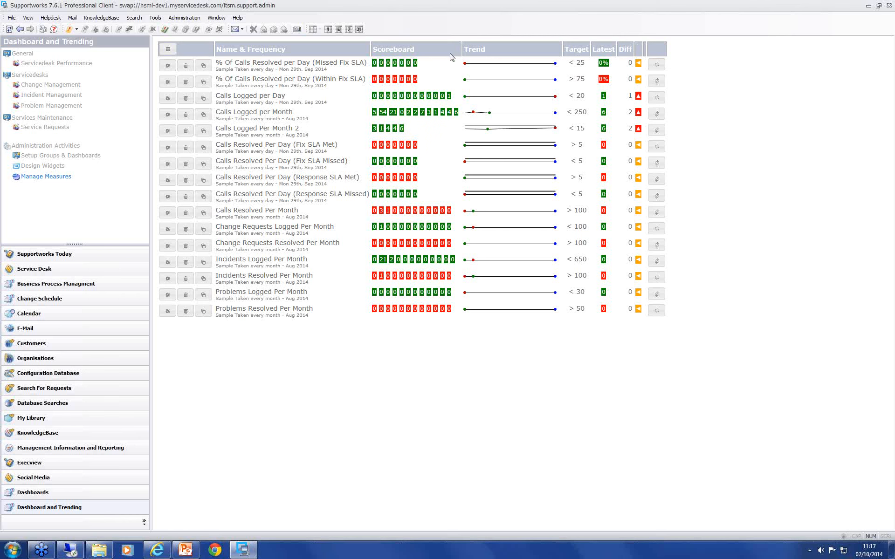
mouse_move(490, 115)
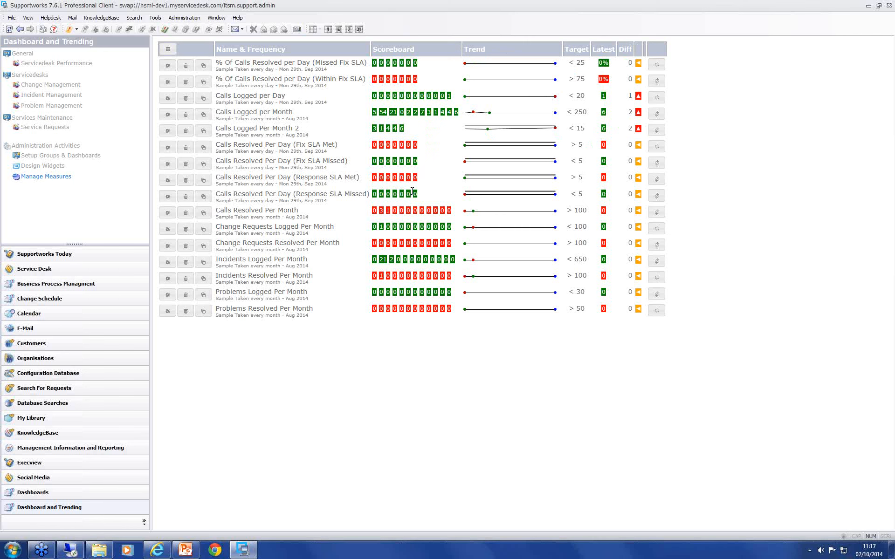
left_click(172, 69)
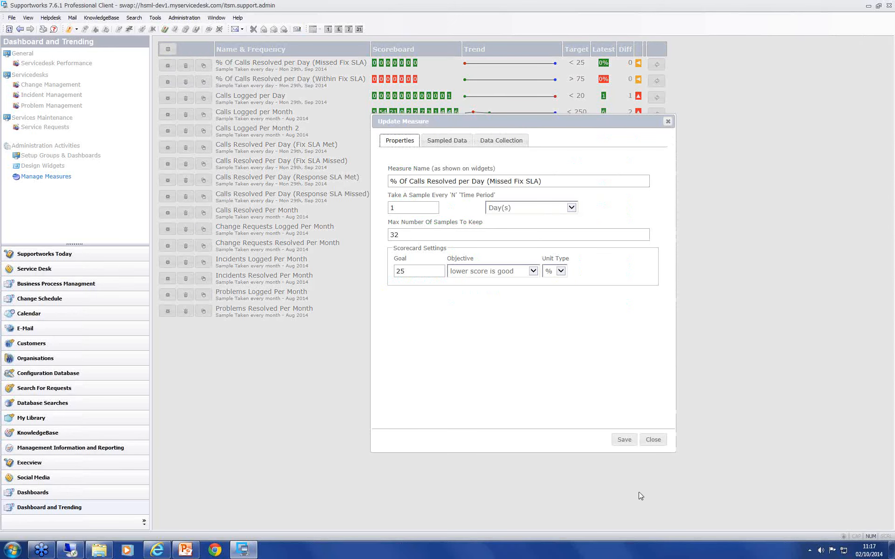
left_click(653, 440)
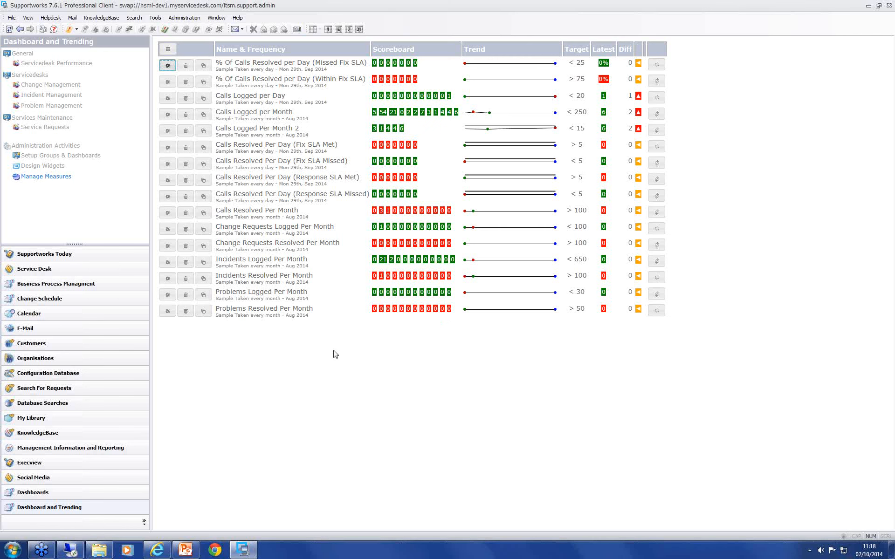
left_click(168, 51)
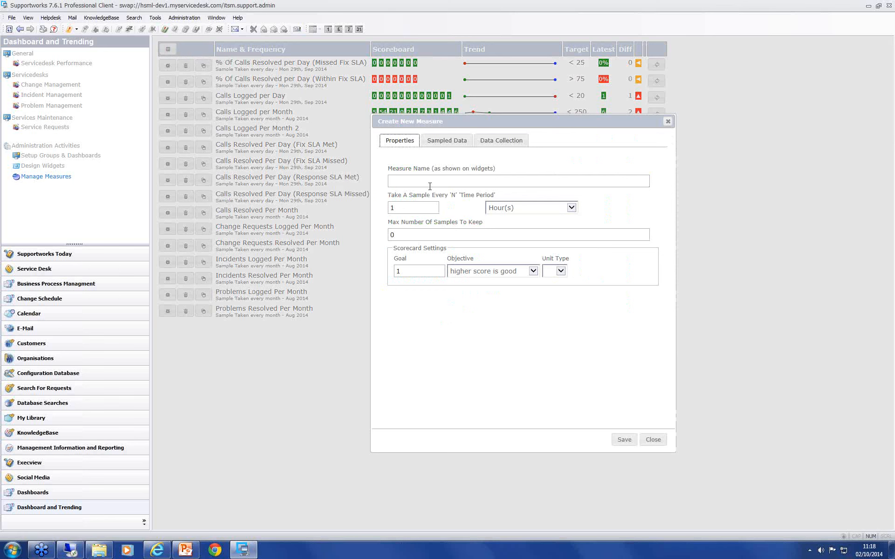
left_click(430, 184)
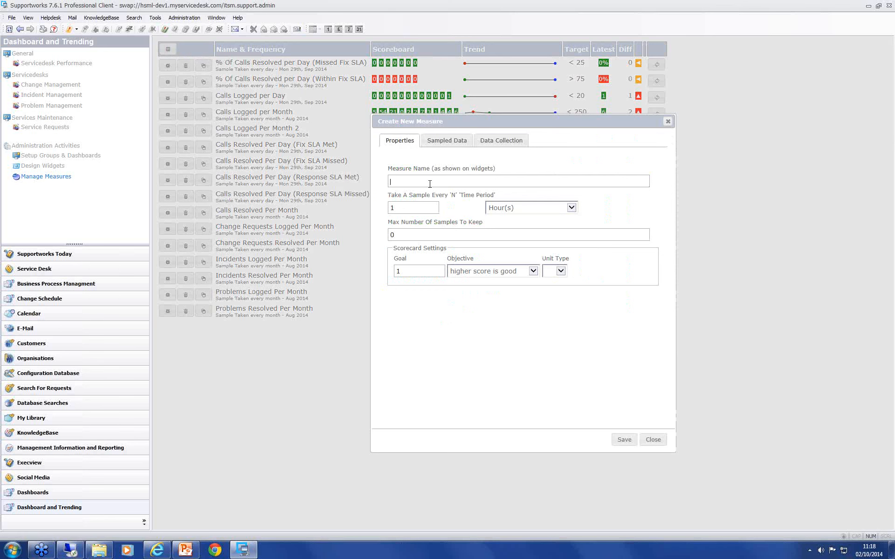
left_click(653, 440)
Step: Copy the full title of the New Starter Service chart widget from its properties
left_click(25, 166)
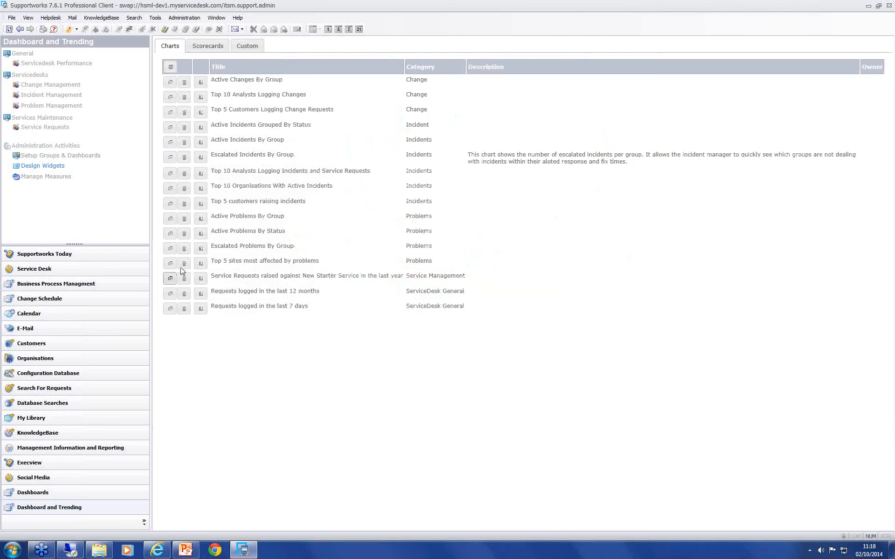
left_click(171, 278)
left_click_drag(606, 176, 412, 177)
key("ctrl+c")
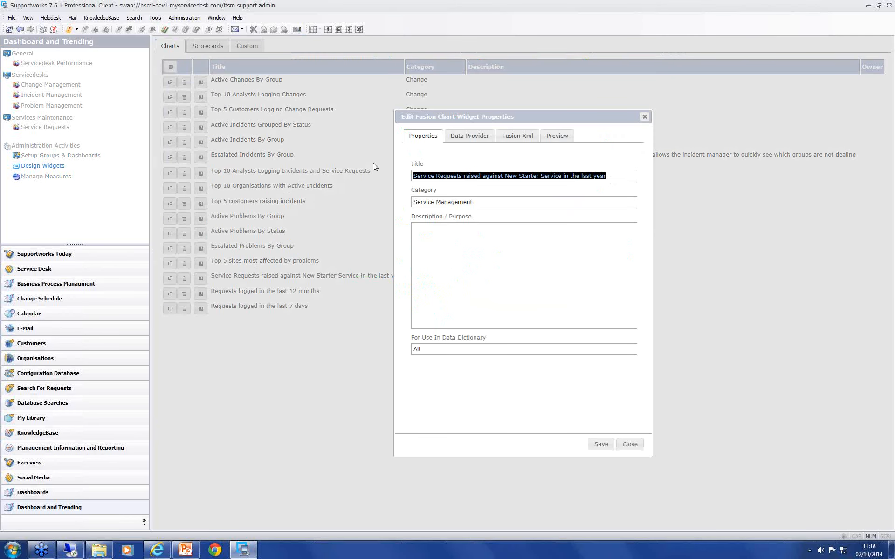
left_click(613, 449)
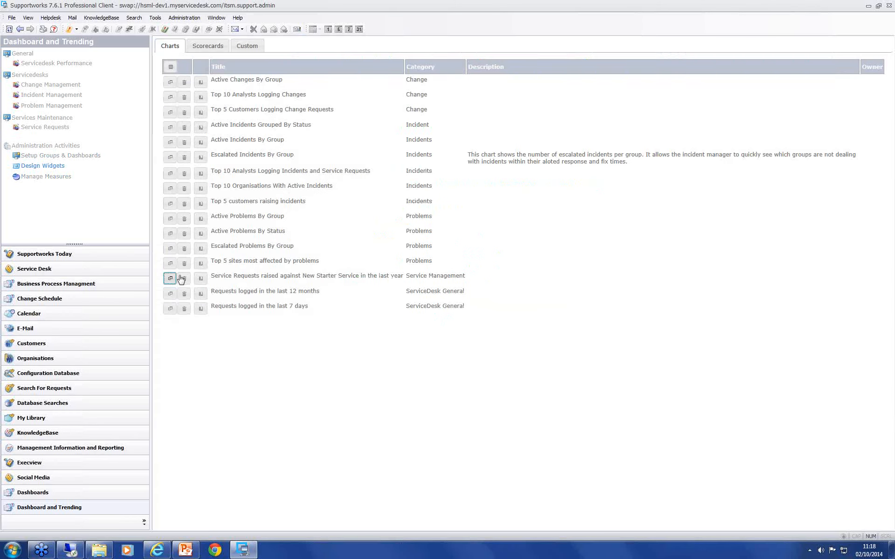
Step: Start a new measure named "Service Requests raised against New Starter Service in the last year"
left_click(51, 177)
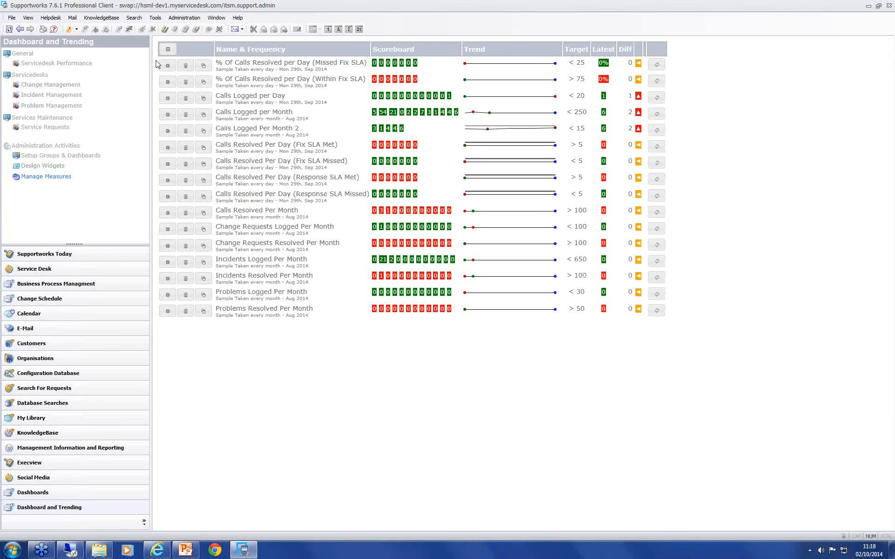
left_click(168, 49)
left_click(393, 181)
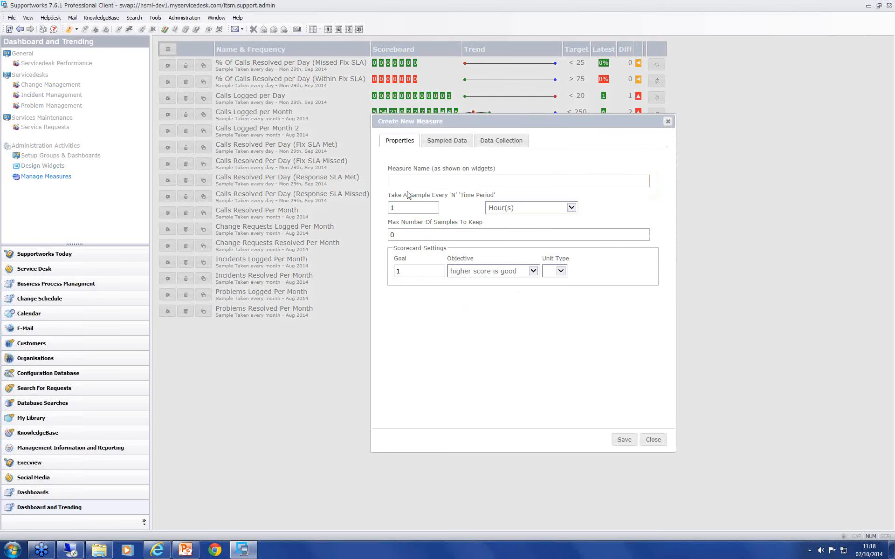
key("ctrl+v")
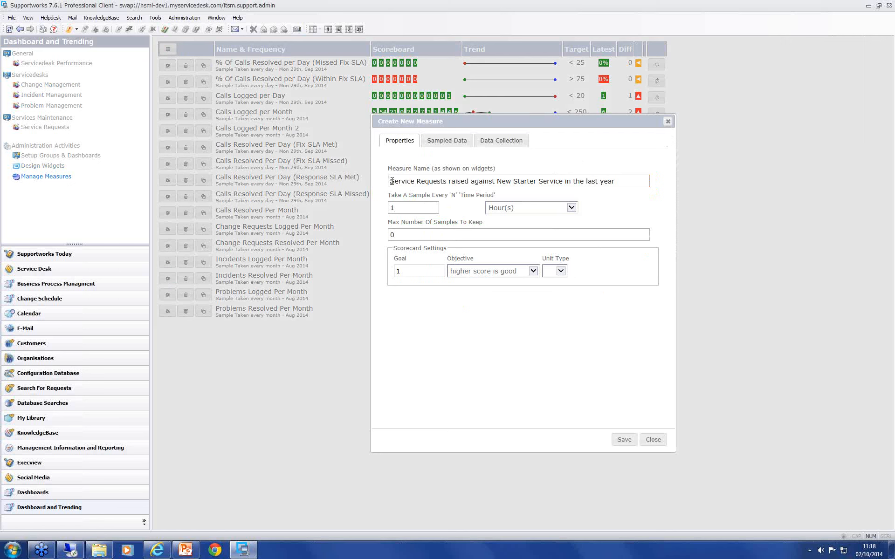
Step: Set the new measure's sampling time period to Month(s)
left_click_drag(389, 195, 460, 196)
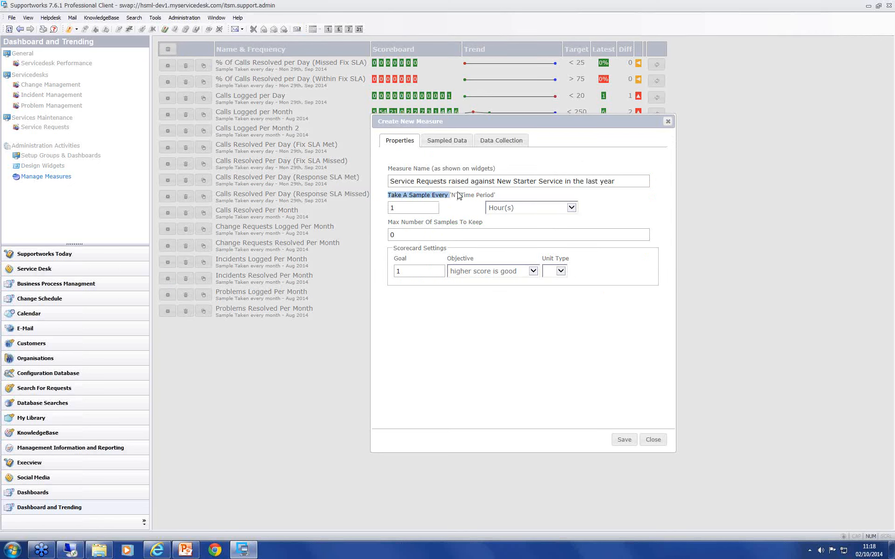
left_click(459, 196)
left_click(509, 209)
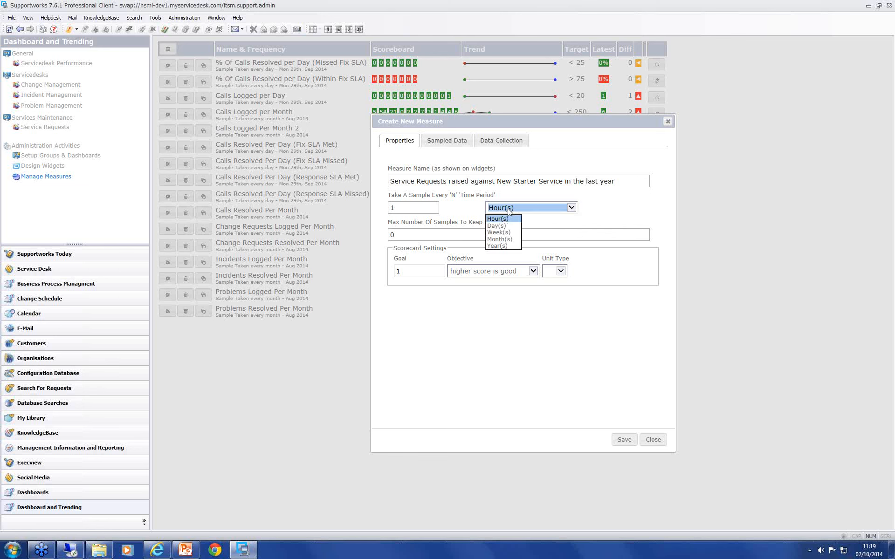
left_click(501, 240)
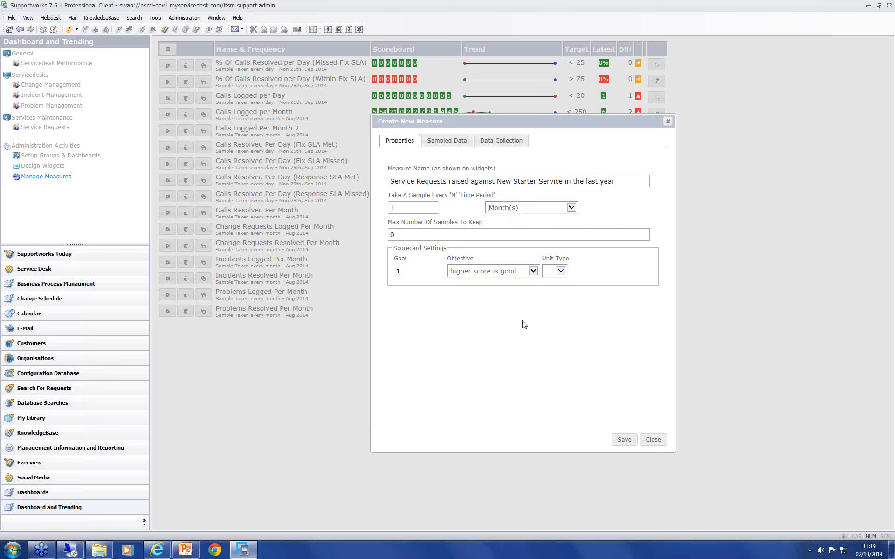
Step: Try a sampling interval of 2 weeks for the measure and restore it to 1 month
left_click(396, 209)
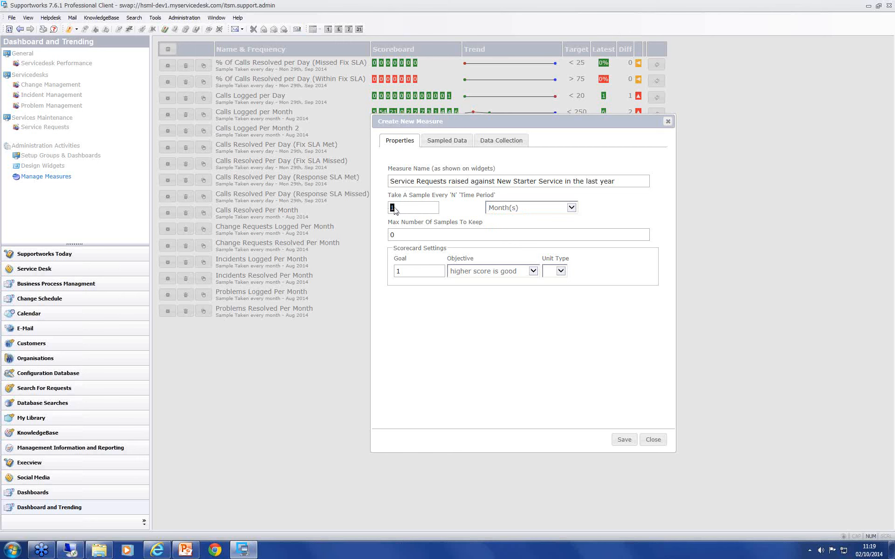
left_click(527, 208)
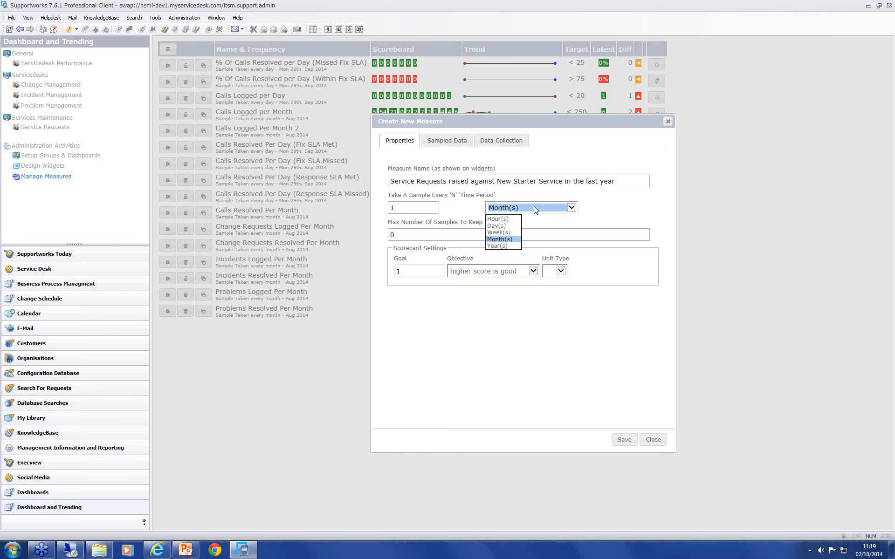
left_click(498, 232)
double_click(416, 208)
type("2")
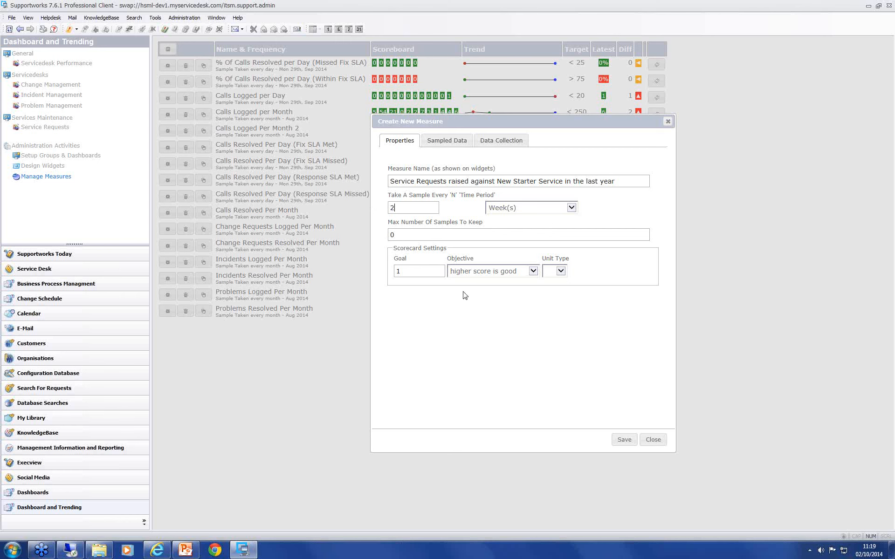
left_click(512, 209)
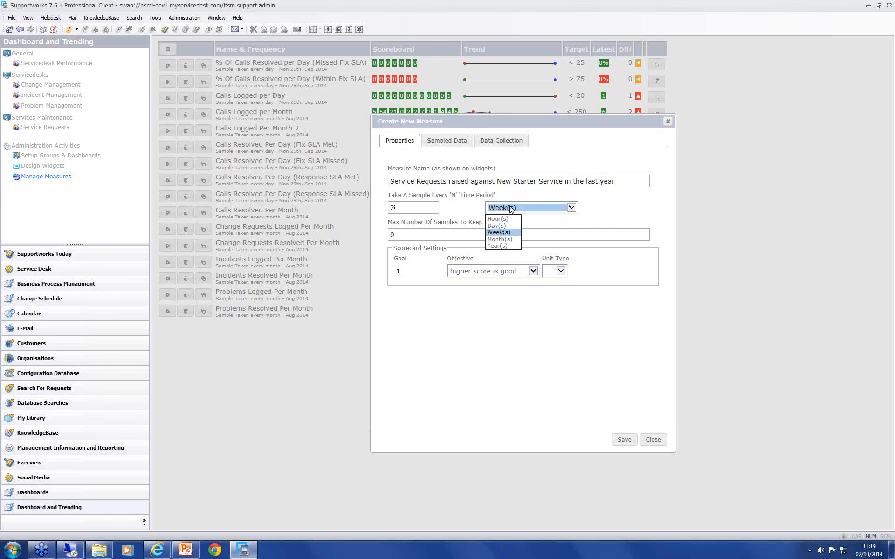
left_click(498, 239)
key("shift+Tab")
type("1")
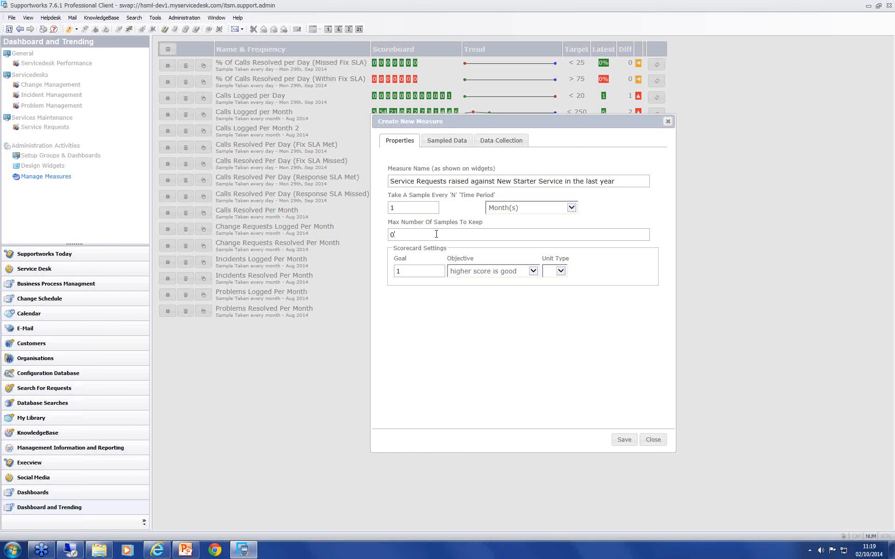
Step: Set the maximum number of samples to keep to 12 and check the measure's sampled data settings
key("BackSpace")
type("12")
left_click(440, 142)
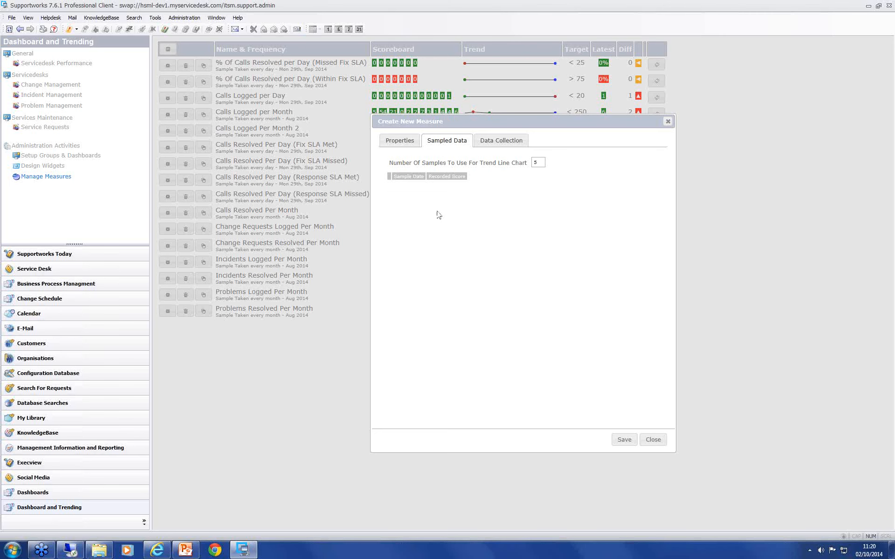
left_click(400, 141)
left_click(443, 146)
Step: Examine the new measure's data collection settings, including the sample table and primary key
left_click(512, 140)
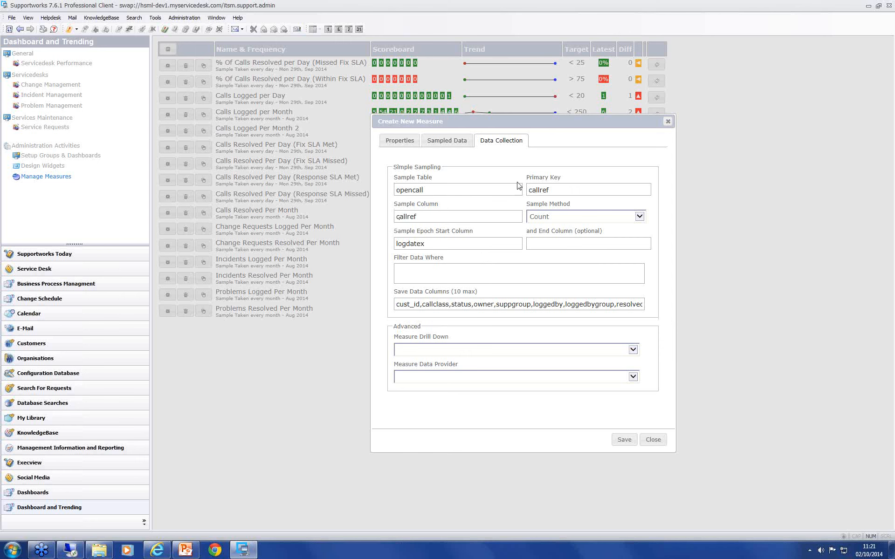
left_click(429, 191)
left_click(556, 190)
Step: Switch to the ITSM schema report in Internet Explorer, find the opencall table and examine its columns
left_click(156, 552)
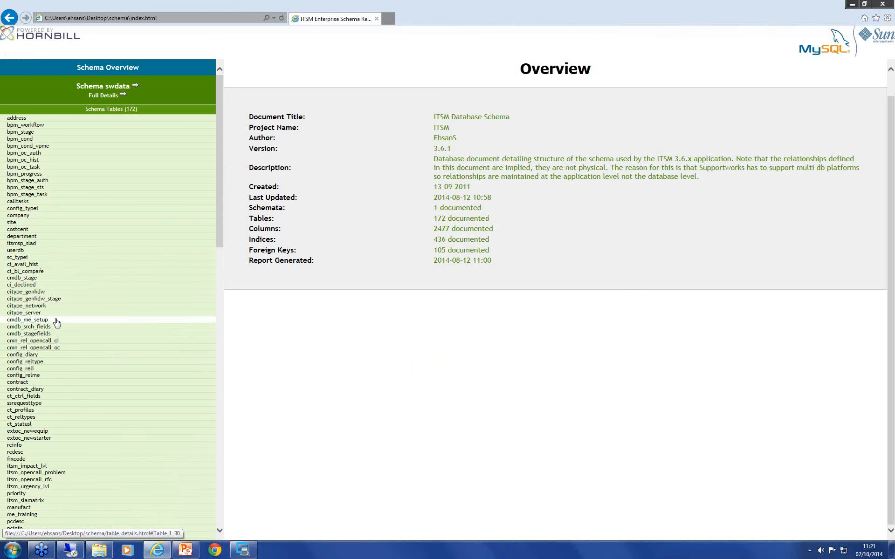
scroll(56, 326, "down", 5)
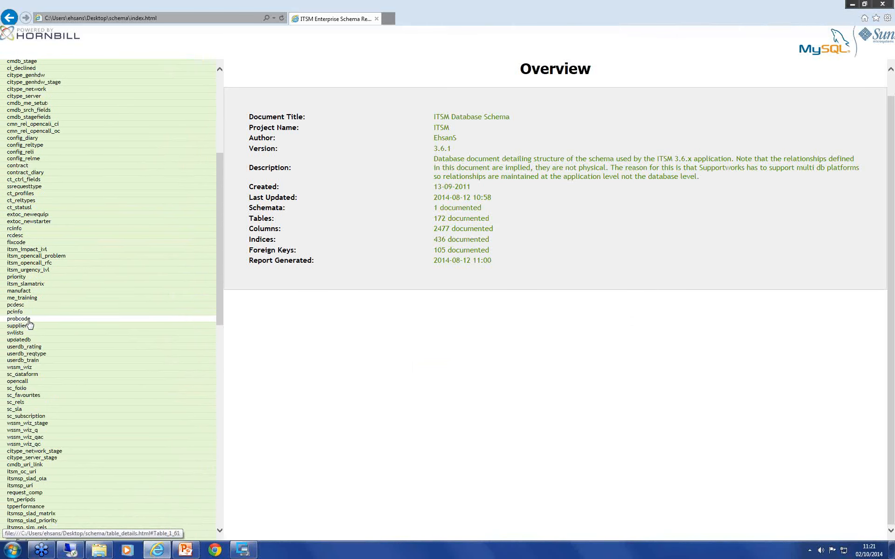
key("ctrl+f")
type("opencal")
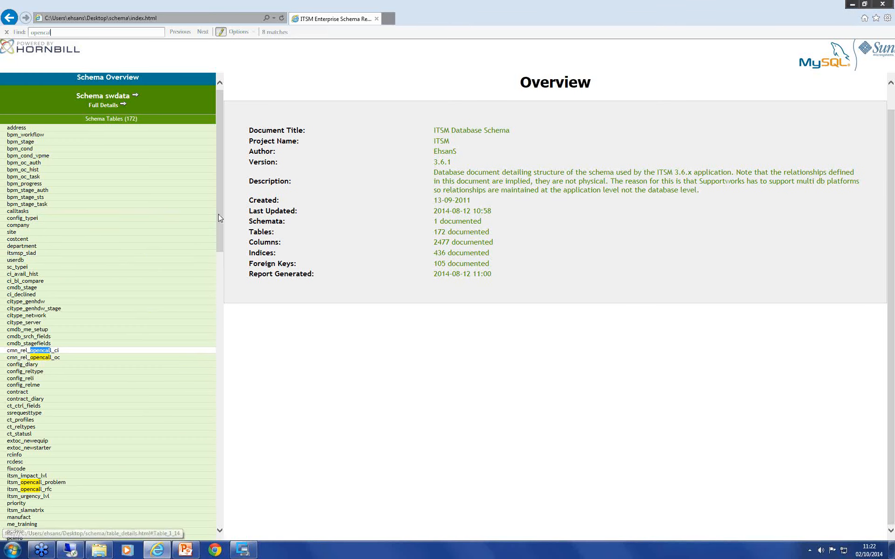
left_click_drag(218, 214, 229, 341)
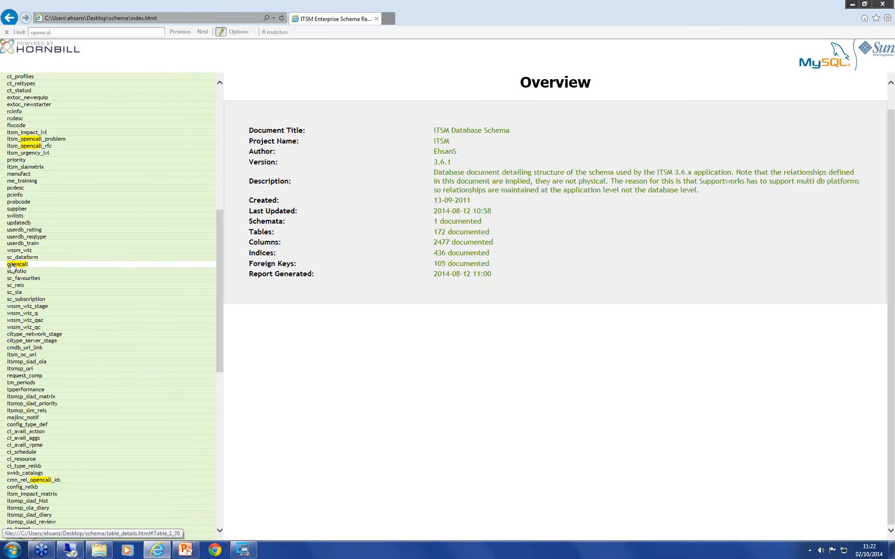
left_click(16, 264)
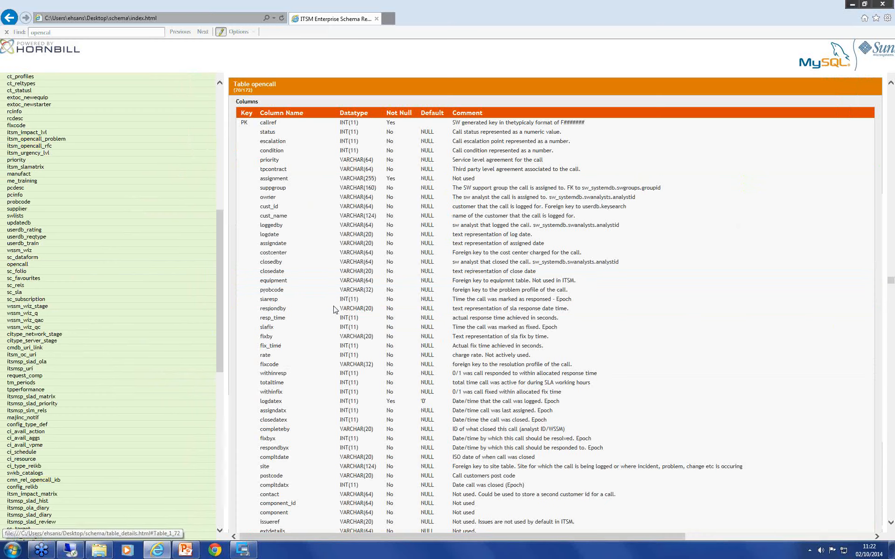
scroll(342, 320, "down", 3)
scroll(342, 313, "up", 3)
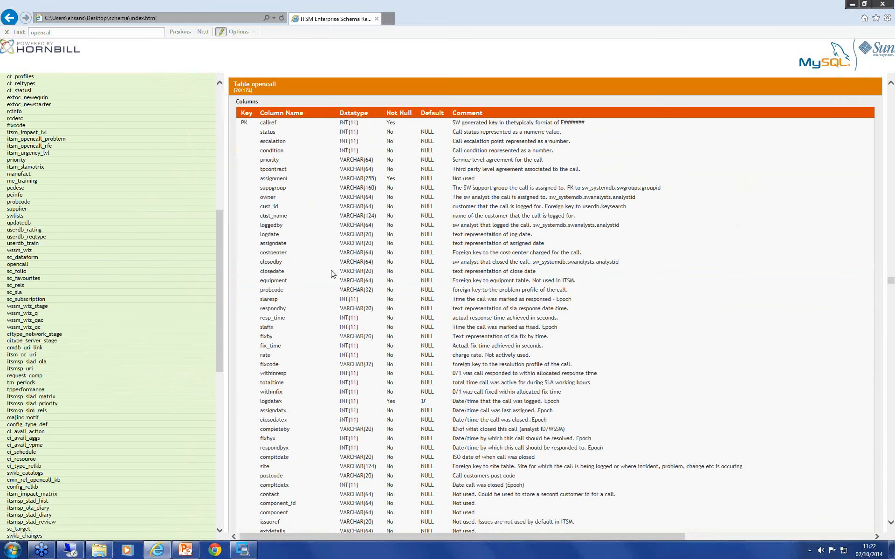
scroll(331, 273, "down", 10)
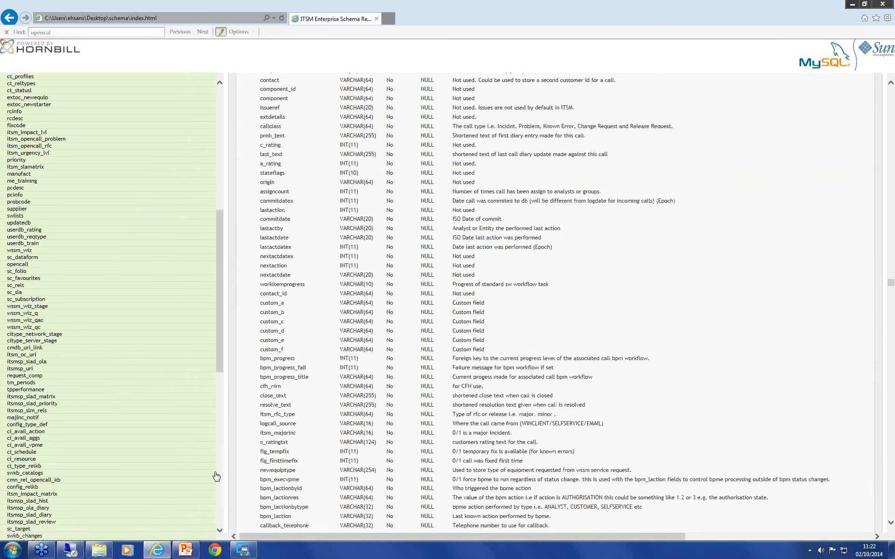
Step: Return to Supportworks and check where its help offers the ITSM Schema Report
left_click(157, 551)
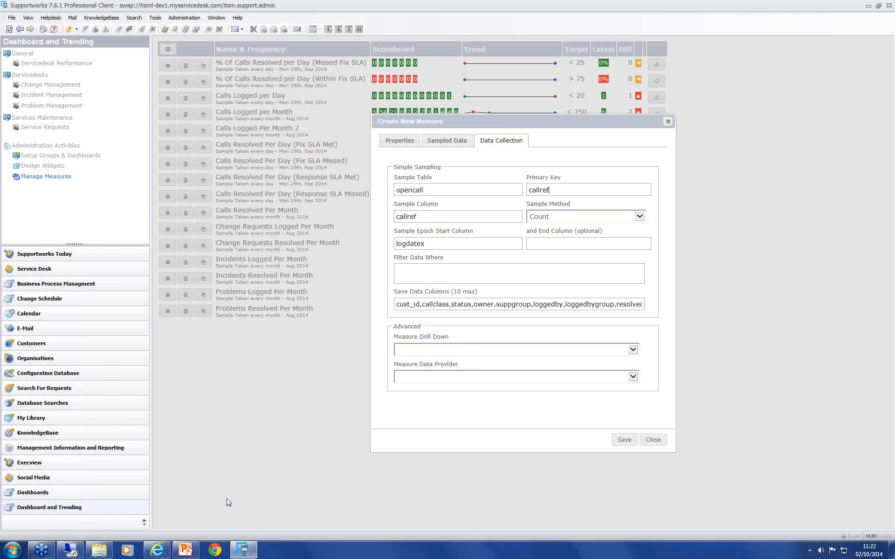
left_click(238, 19)
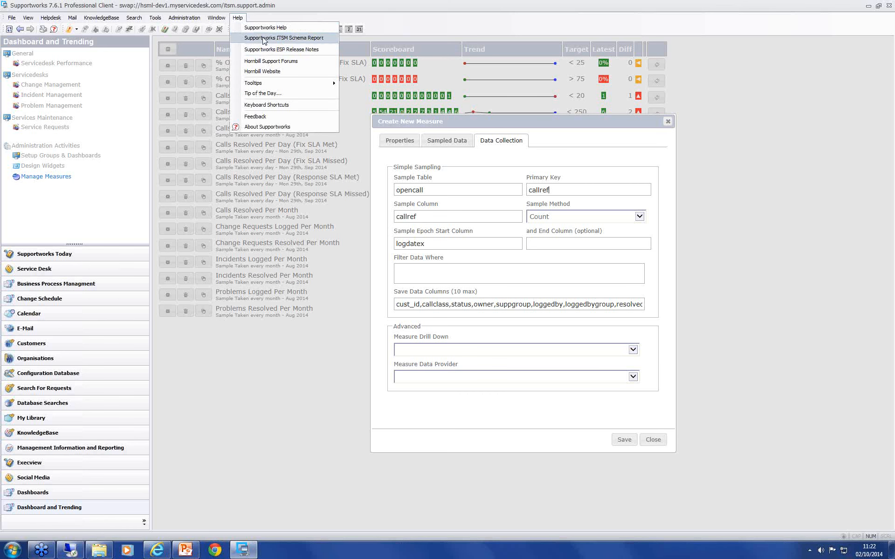
left_click(407, 403)
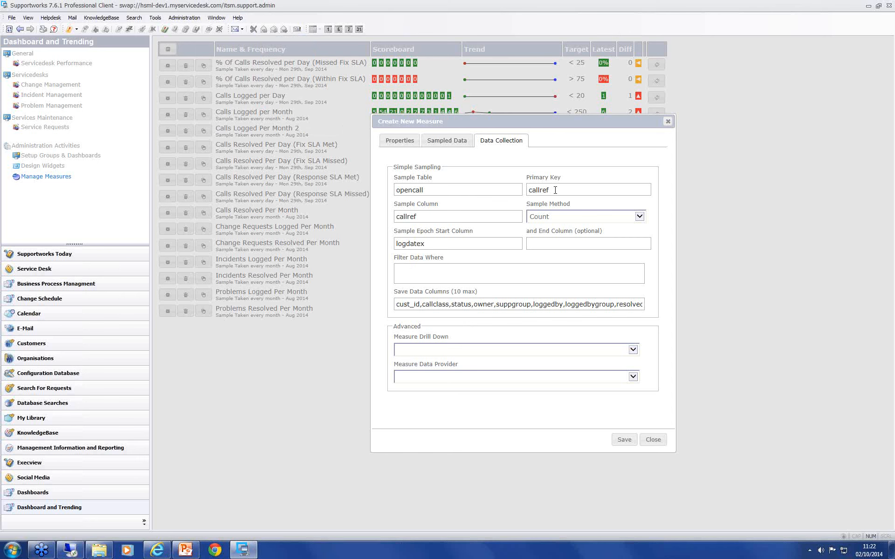
Step: Check the measure's sample column and the available sample methods, keeping Count as the method
left_click_drag(417, 219, 384, 220)
left_click(428, 219)
left_click(565, 222)
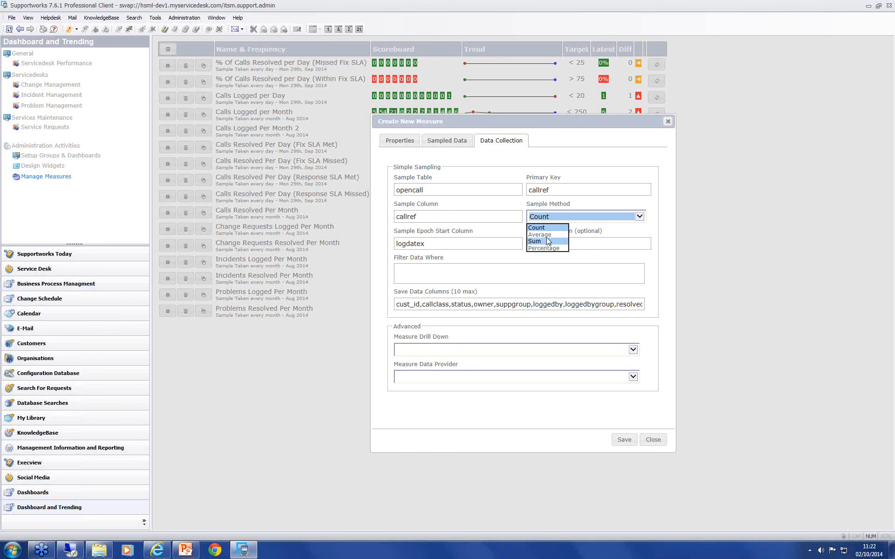
left_click(548, 229)
Step: Examine the Sample Epoch Start Column in relation to the measure's sampling period
left_click(435, 242)
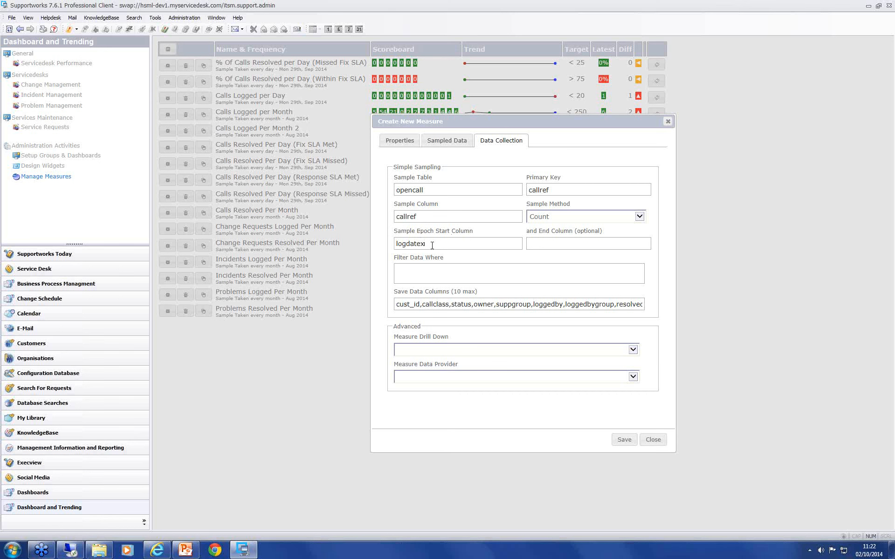
left_click_drag(429, 245, 395, 246)
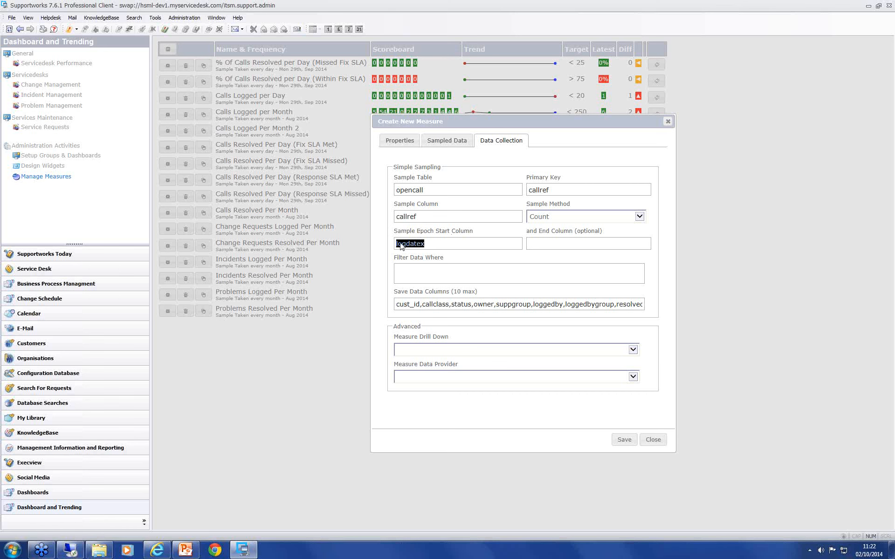
left_click(410, 141)
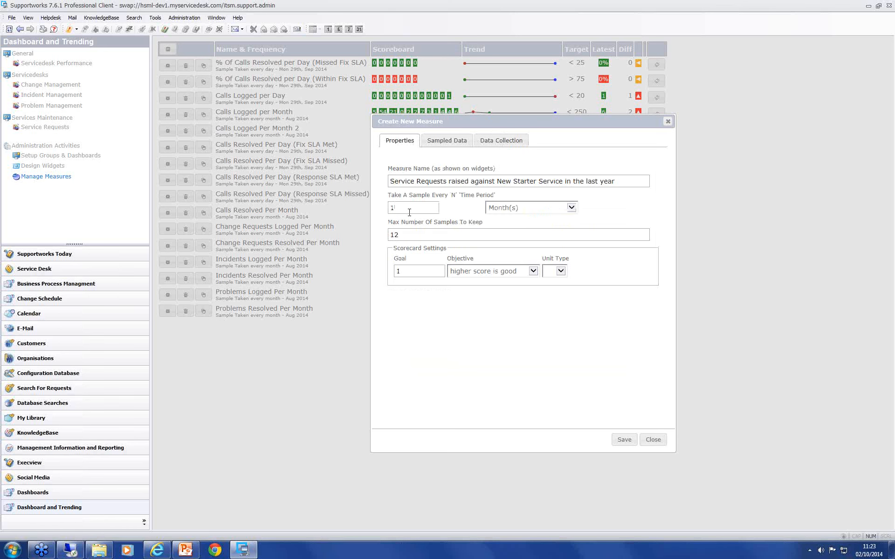
left_click(490, 145)
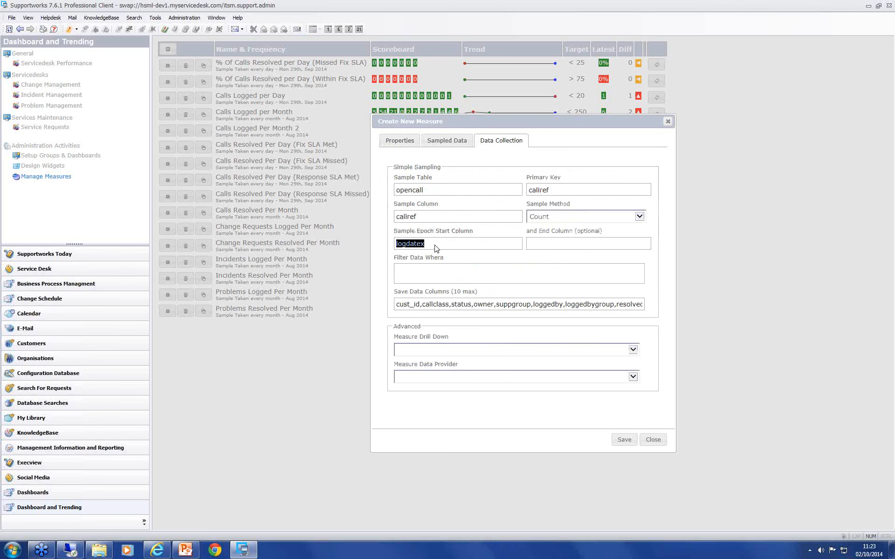
left_click_drag(435, 246, 395, 246)
left_click(433, 245)
left_click_drag(439, 242, 368, 249)
left_click(436, 247)
Step: Filter the measure's data with the condition itsm_fk_service = 494
type("tsm_fk_service = 494")
Step: Review the columns listed for saving with the measure's sampled data
left_click_drag(397, 305, 580, 321)
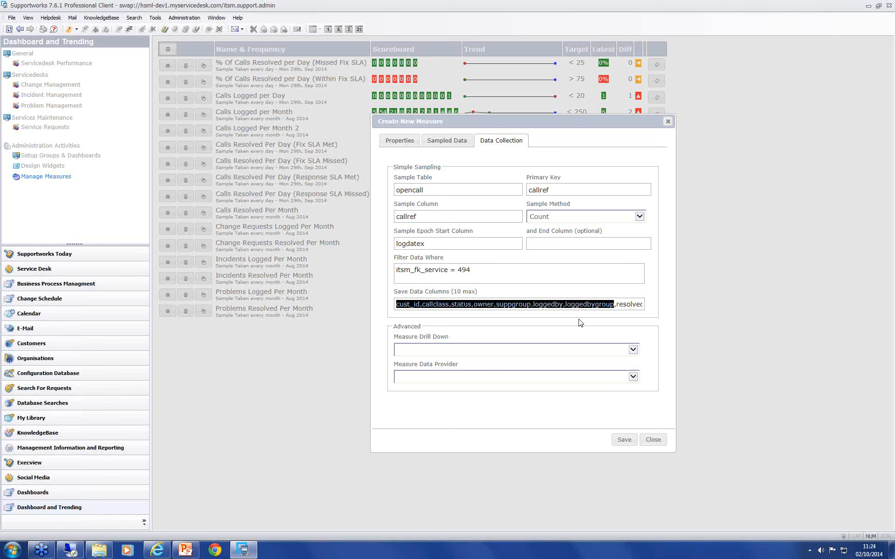
left_click(547, 302)
left_click(530, 304)
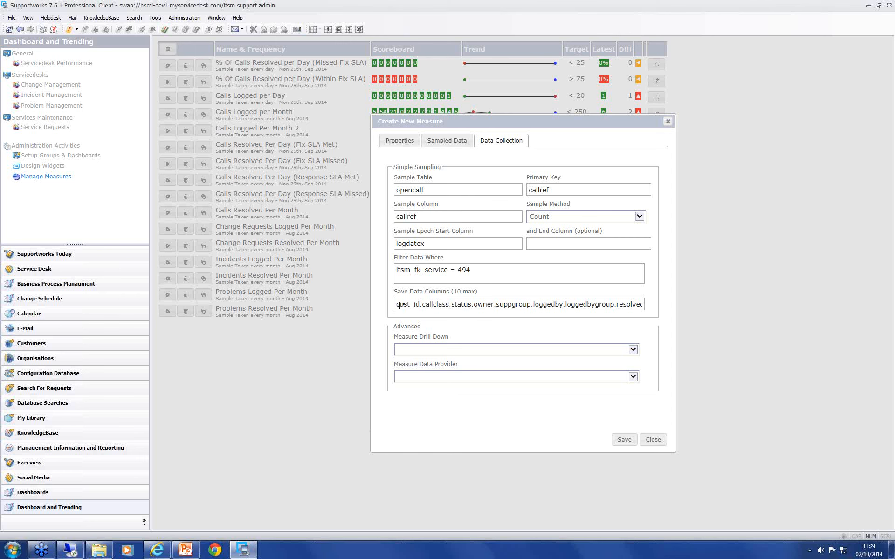
left_click_drag(424, 306, 380, 303)
left_click(428, 307)
Step: Recheck the new measure's general properties and save the measure
left_click(400, 142)
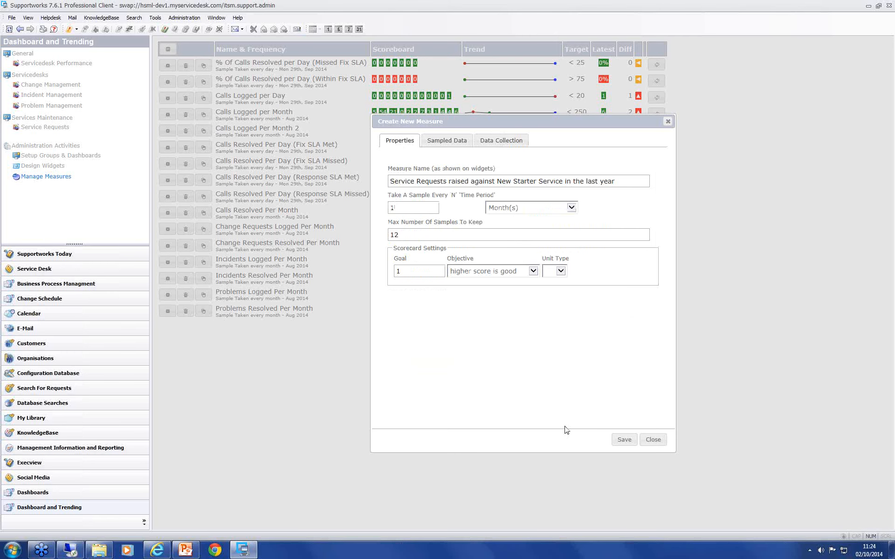
left_click(622, 440)
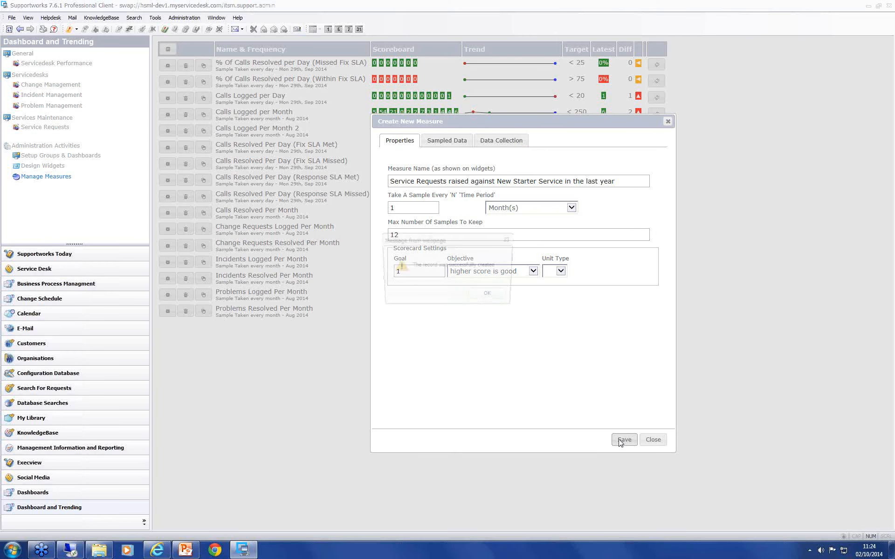
left_click(491, 296)
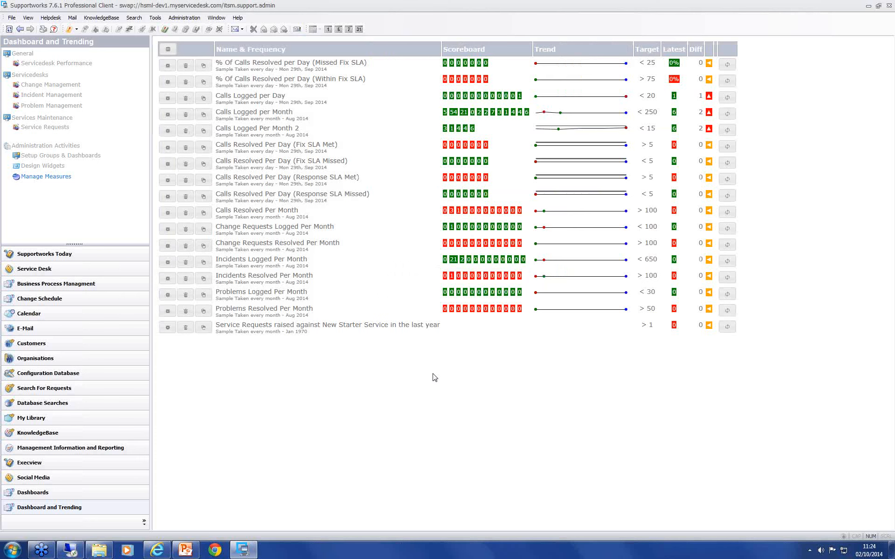
Step: Edit the "Service Requests raised against New Starter Service in the last year" chart widget and select the measure of that name as its data provider
left_click(59, 168)
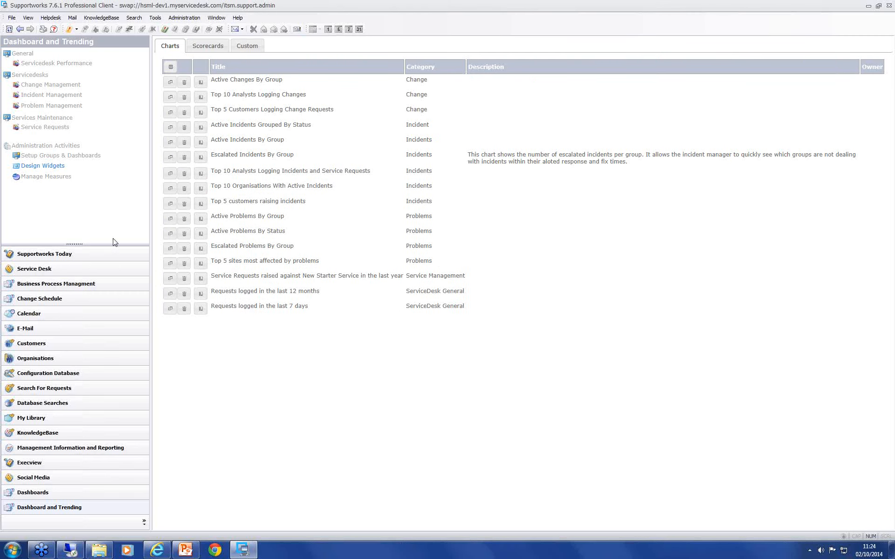
left_click(171, 278)
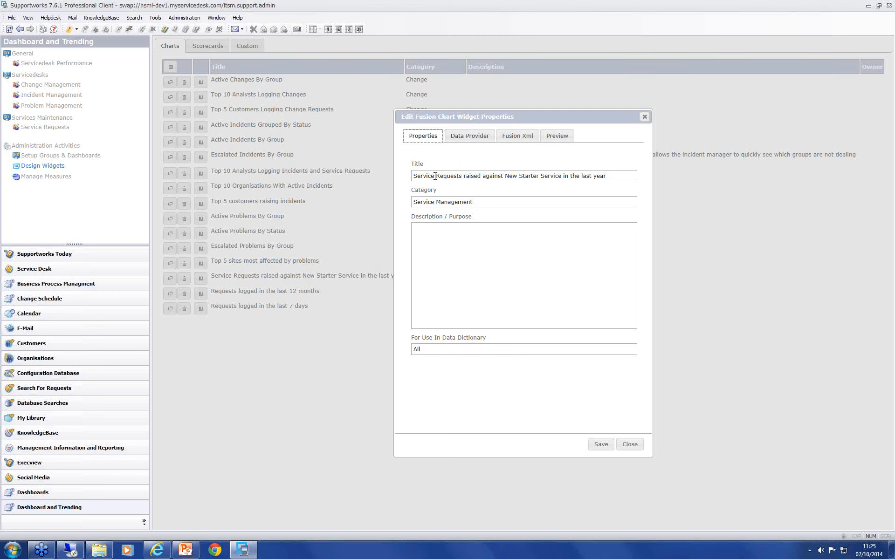
left_click(465, 136)
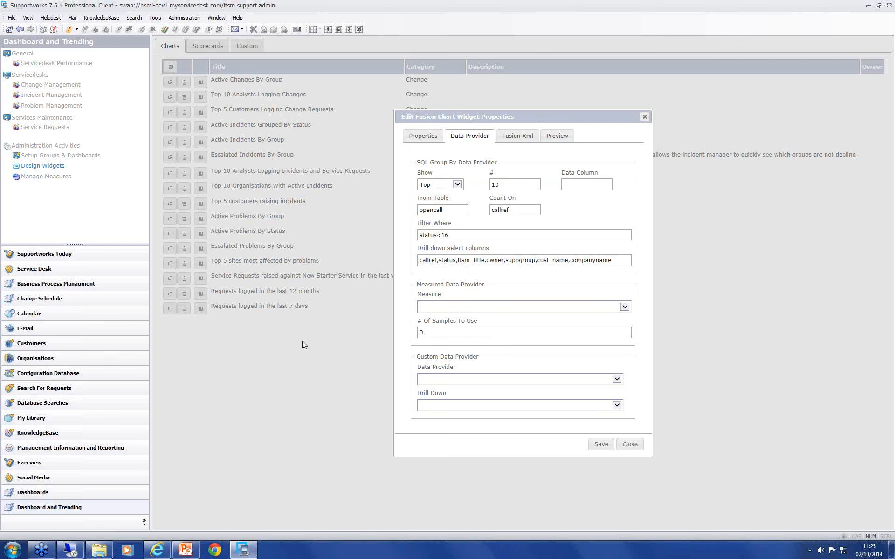
left_click(445, 312)
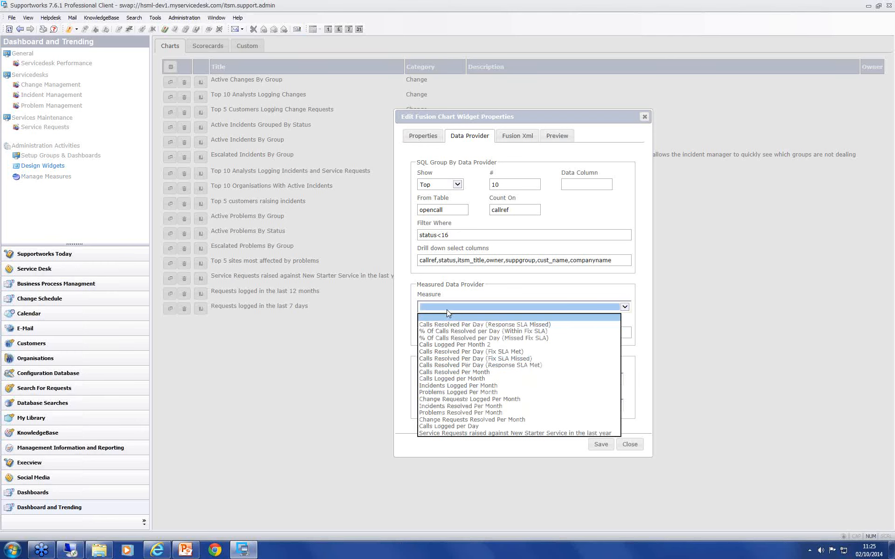
left_click(455, 434)
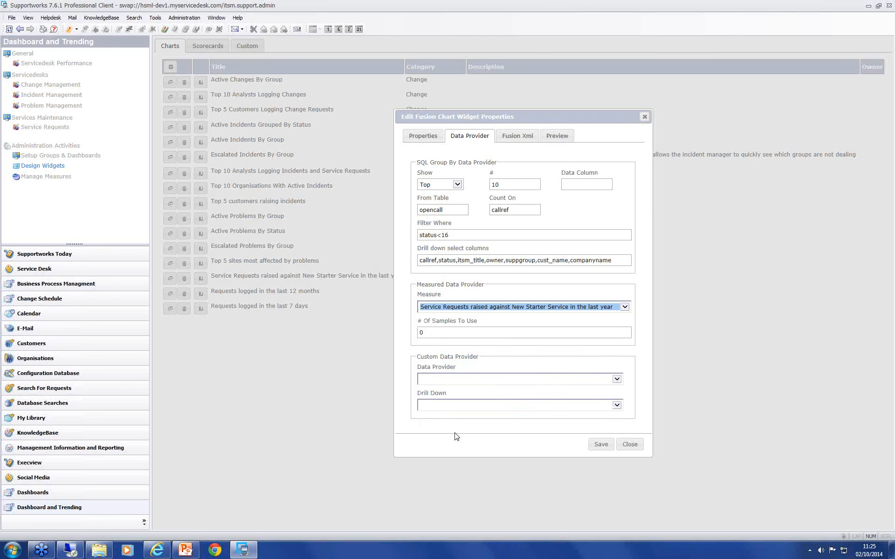
Step: Set the widget's number of samples to use to 12 and save the widget
left_click(439, 332)
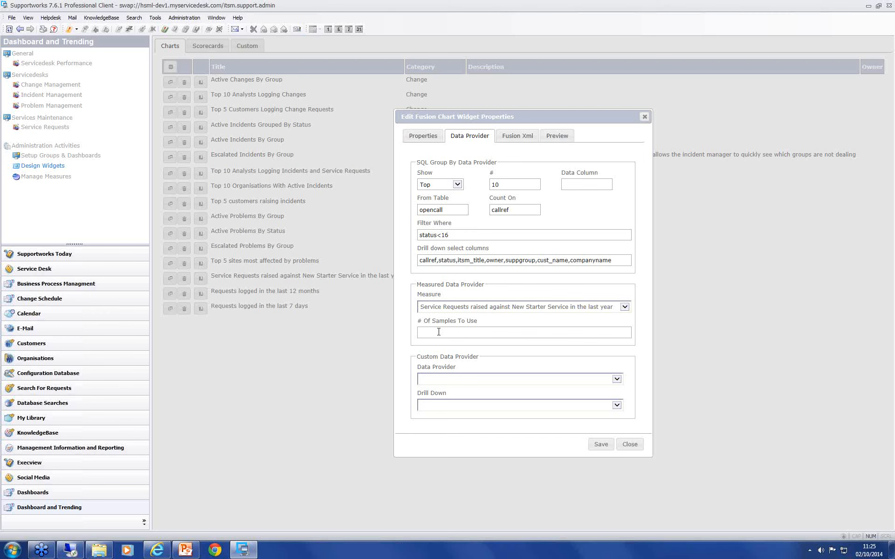
type("12")
left_click(601, 445)
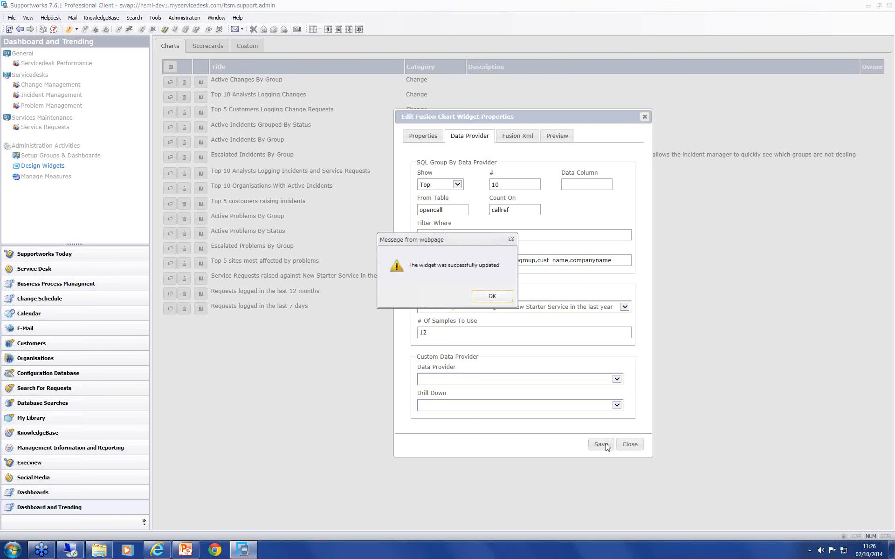
left_click(492, 297)
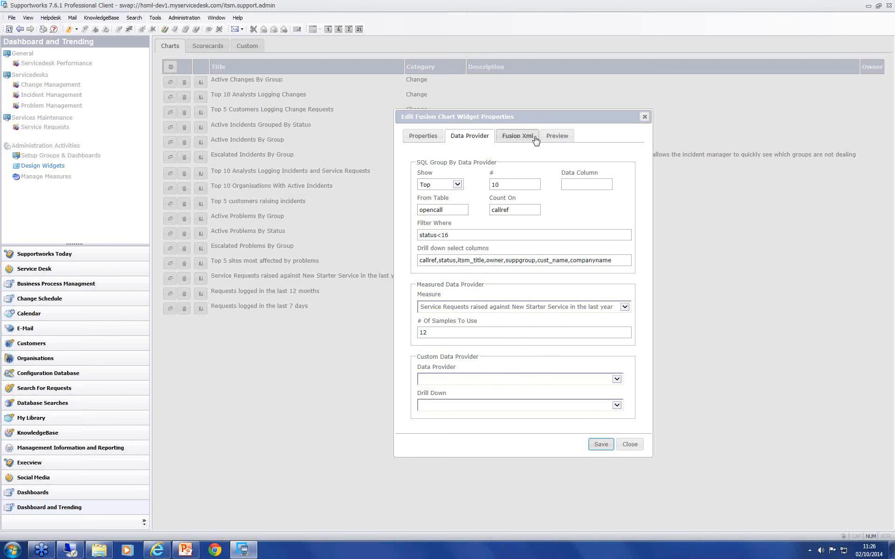
Step: Switch the chart type to Bar and back to Column 2D, overwrite the XML definition with the predefined template, and preview the chart
left_click(519, 133)
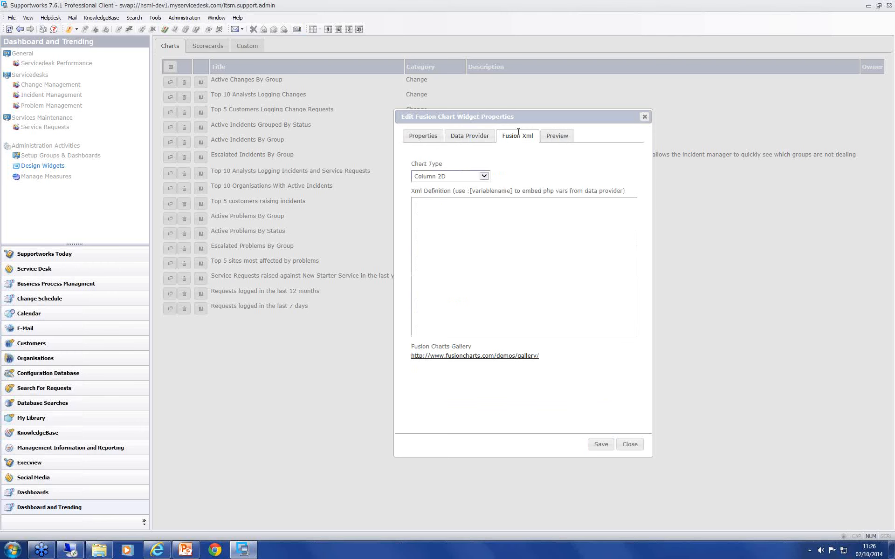
left_click(483, 176)
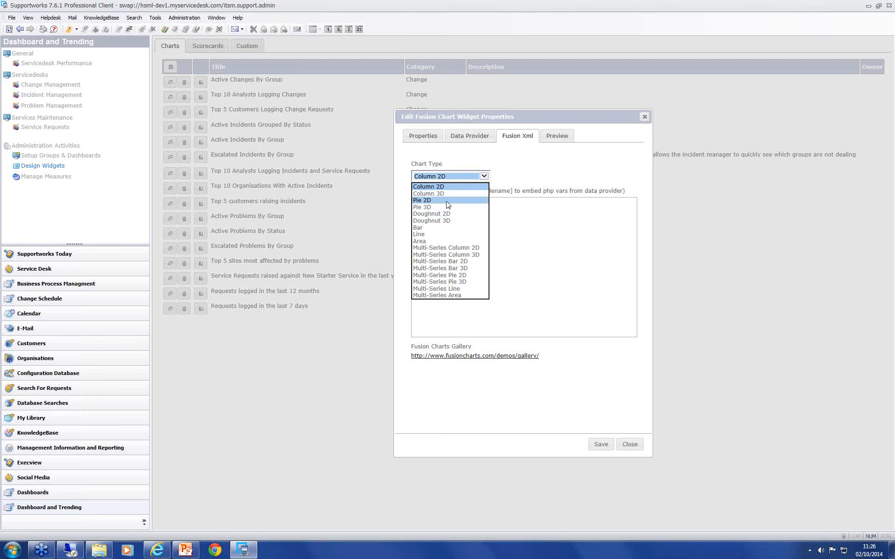
left_click(419, 227)
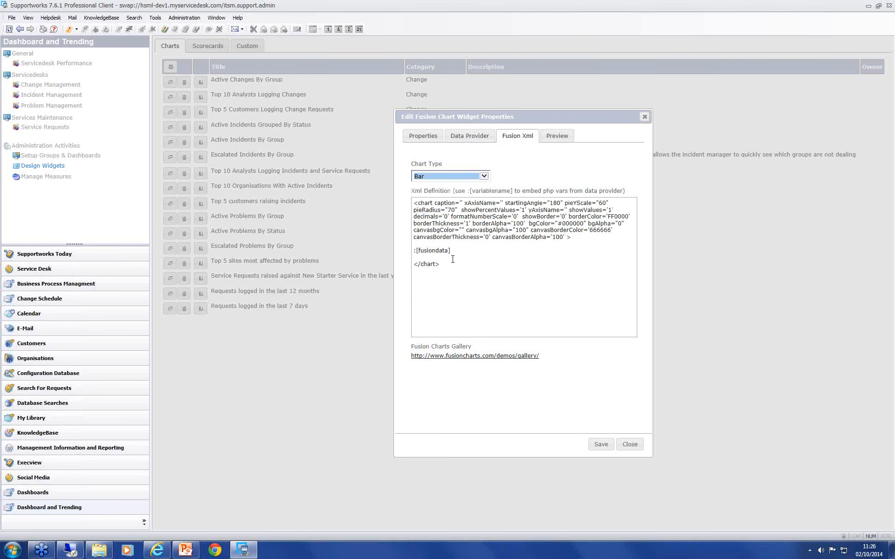
left_click(471, 177)
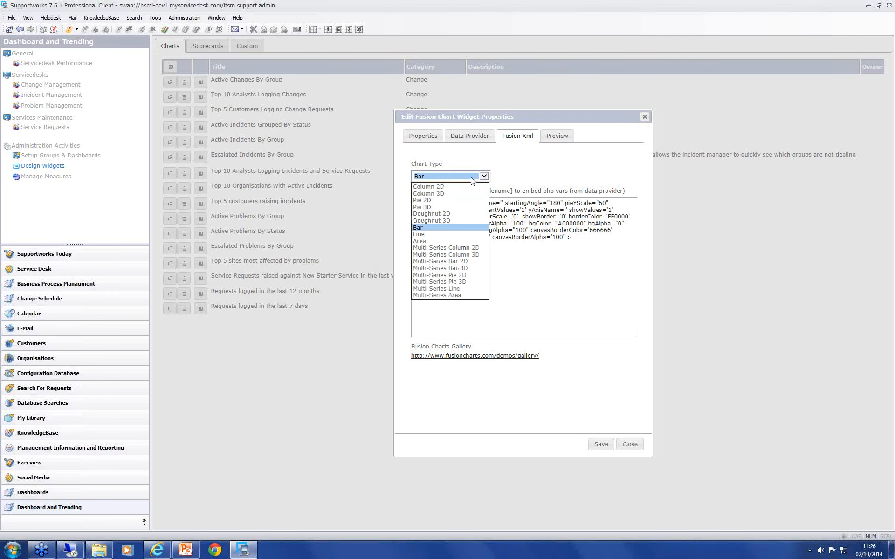
left_click(459, 187)
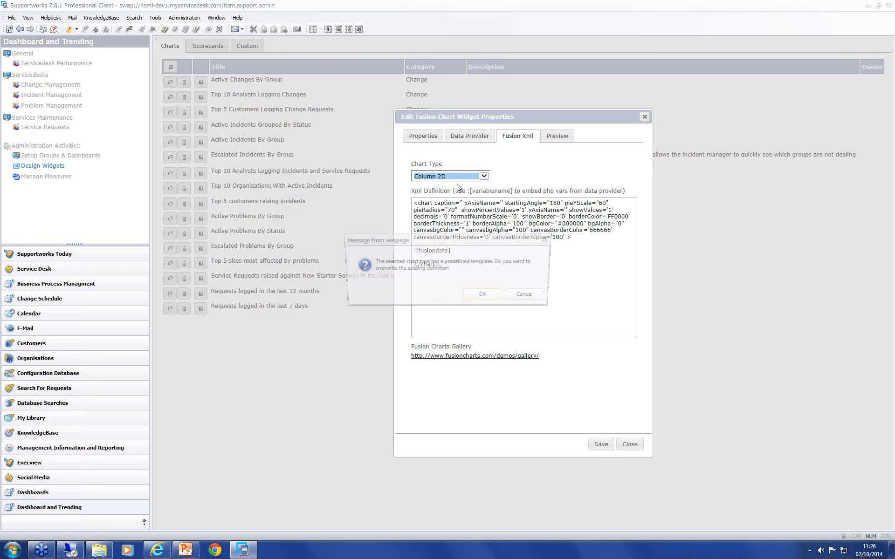
left_click(485, 296)
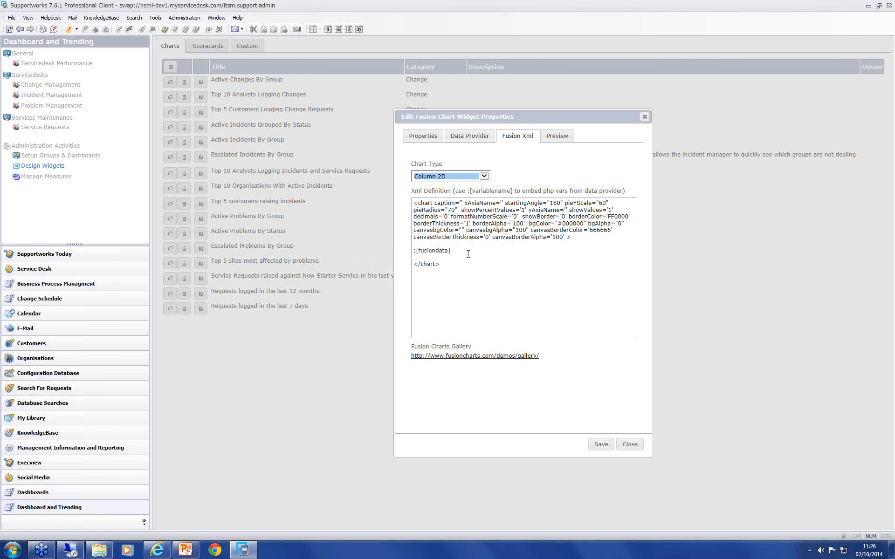
left_click(509, 181)
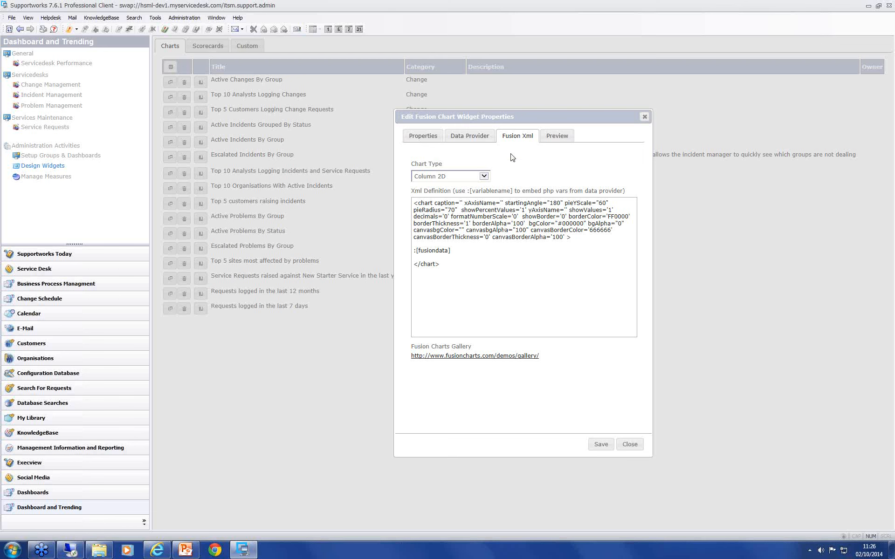
left_click(554, 138)
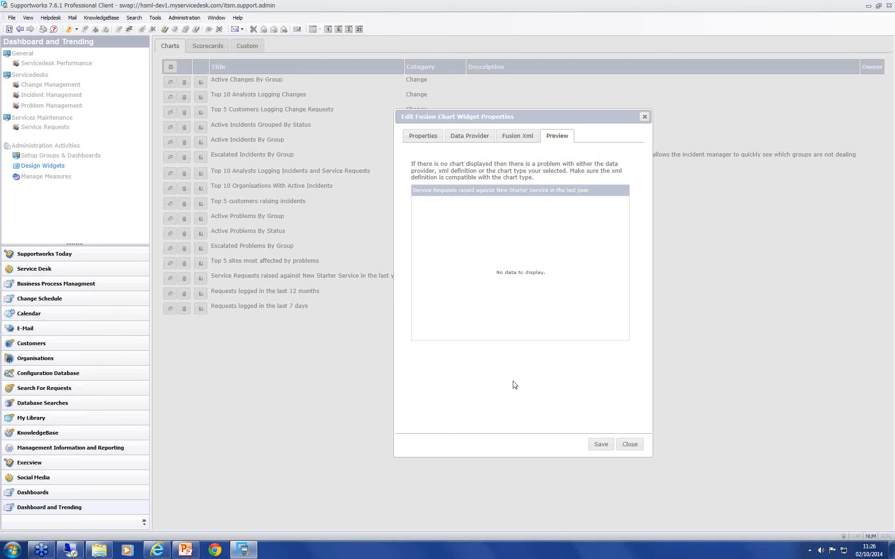
Step: Save the New Starter chart widget and close its properties
left_click(601, 446)
left_click(492, 296)
left_click(636, 446)
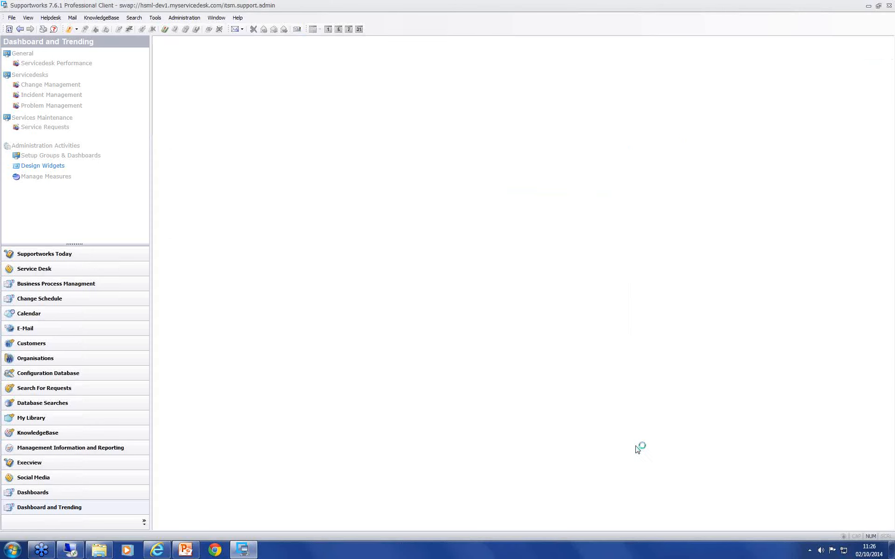
Step: Re-collect the sample data for the "Service Requests raised against New Starter Service in the last year" measure
left_click(47, 176)
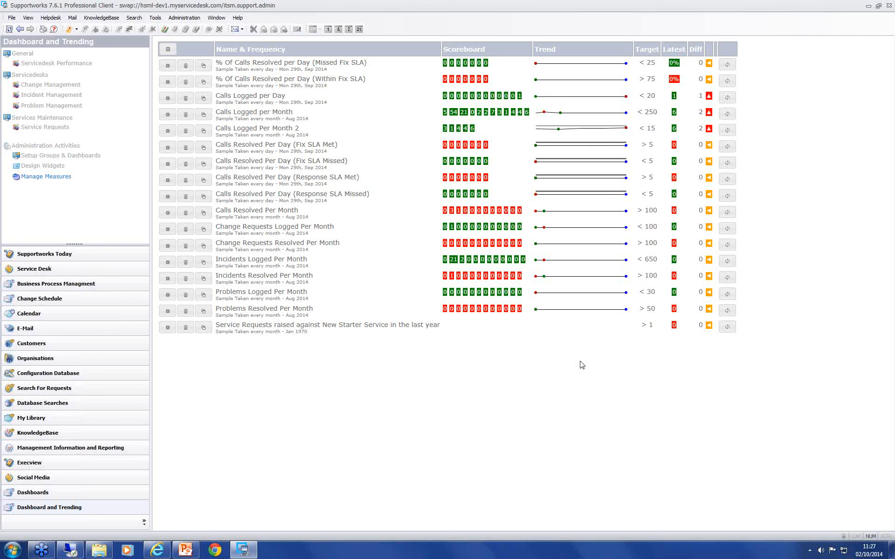
left_click(729, 330)
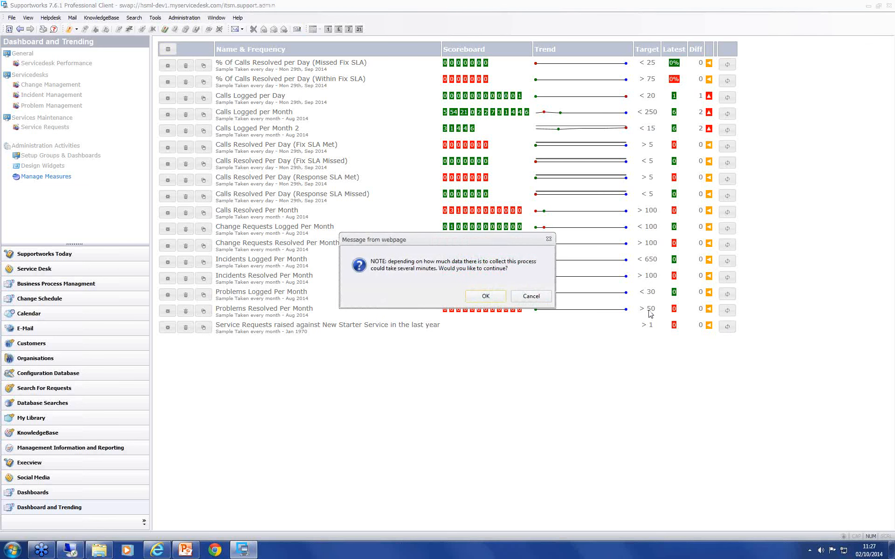
left_click(484, 297)
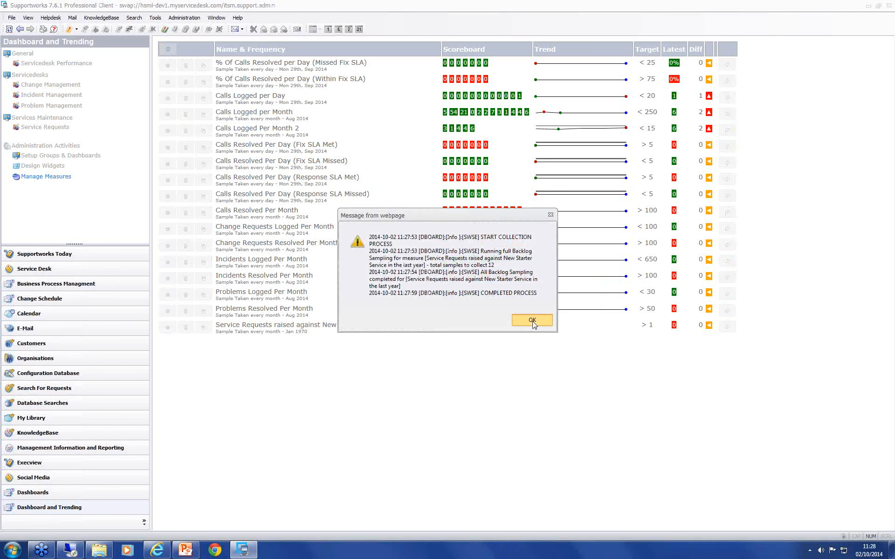
left_click(532, 321)
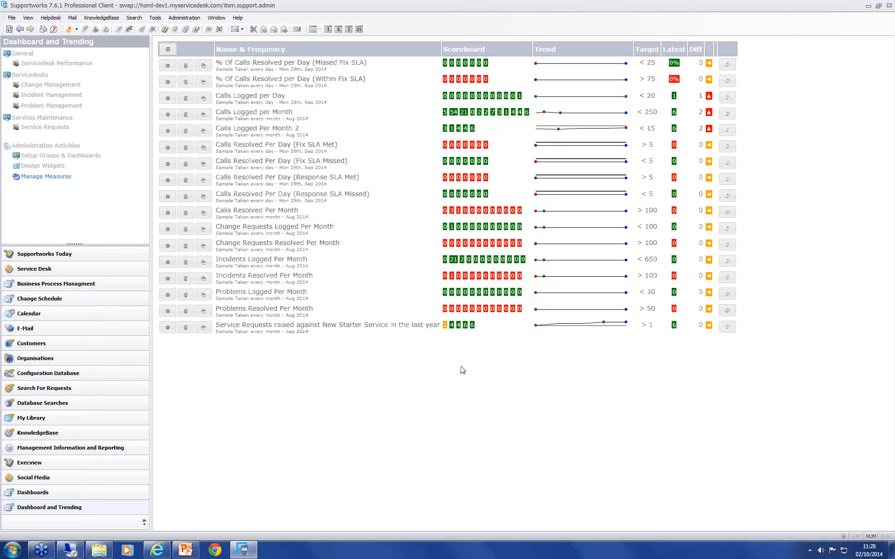
Step: Preview the "Service Requests raised against New Starter Service in the last year" chart widget from its properties and close them
left_click(50, 166)
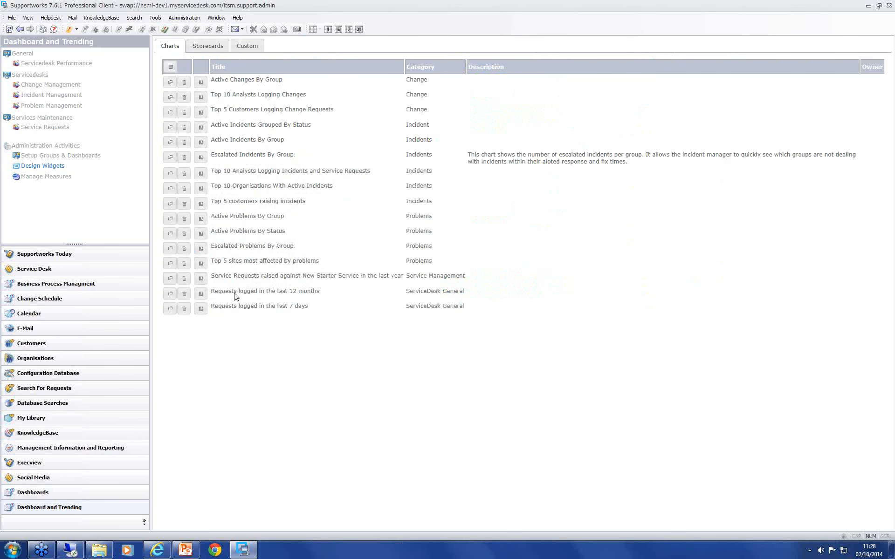
left_click(170, 279)
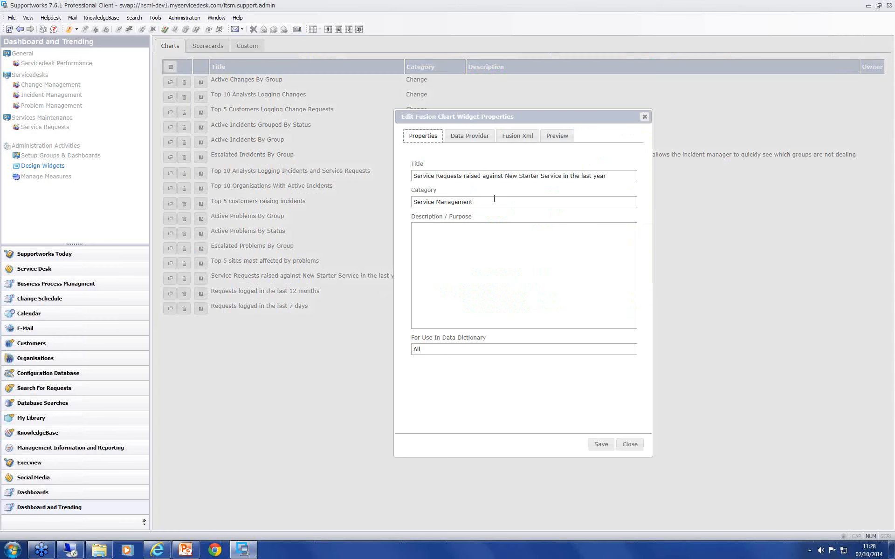
left_click(557, 136)
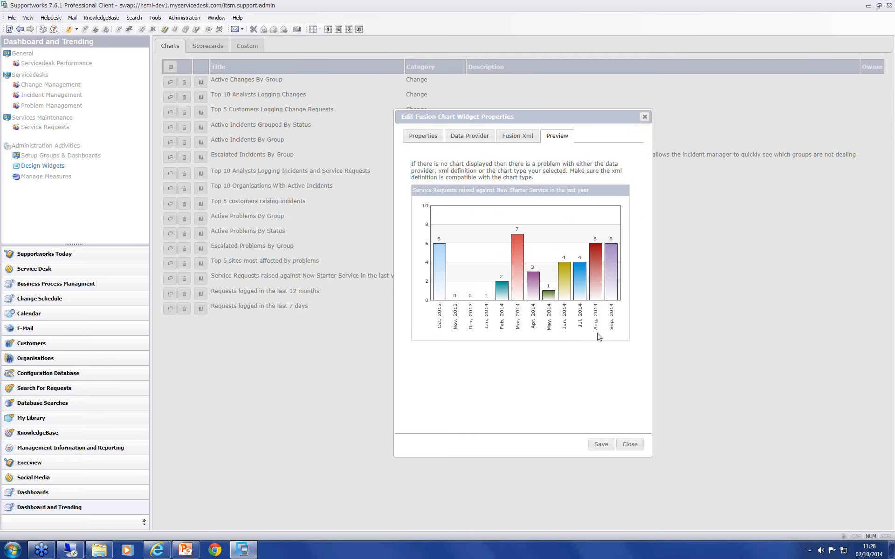
mouse_move(612, 286)
left_click(630, 446)
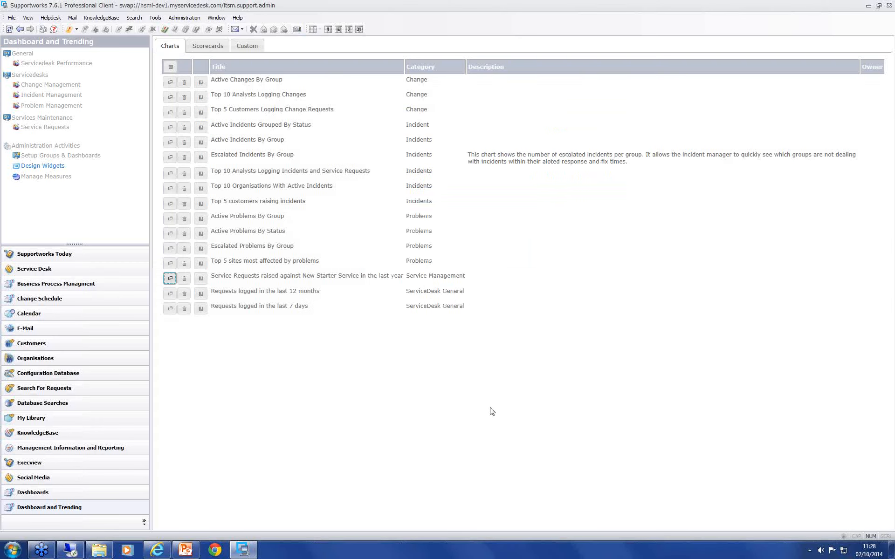
Step: Assign the "Service Requests raised against New Starter Service in the last year" chart to the Services Maintenance group's Service Requests dashboard and save
left_click(70, 159)
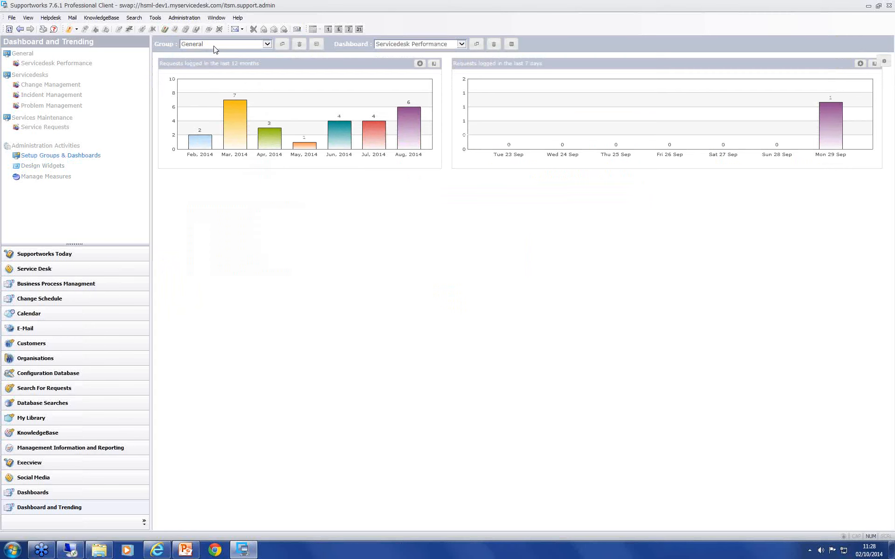
left_click(216, 47)
left_click(212, 67)
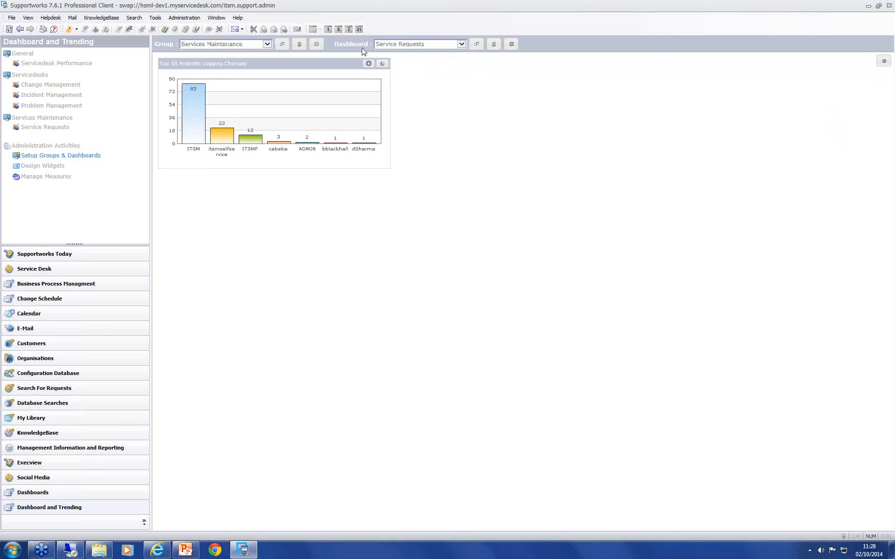
left_click(405, 45)
left_click(420, 47)
left_click(428, 122)
left_click(880, 64)
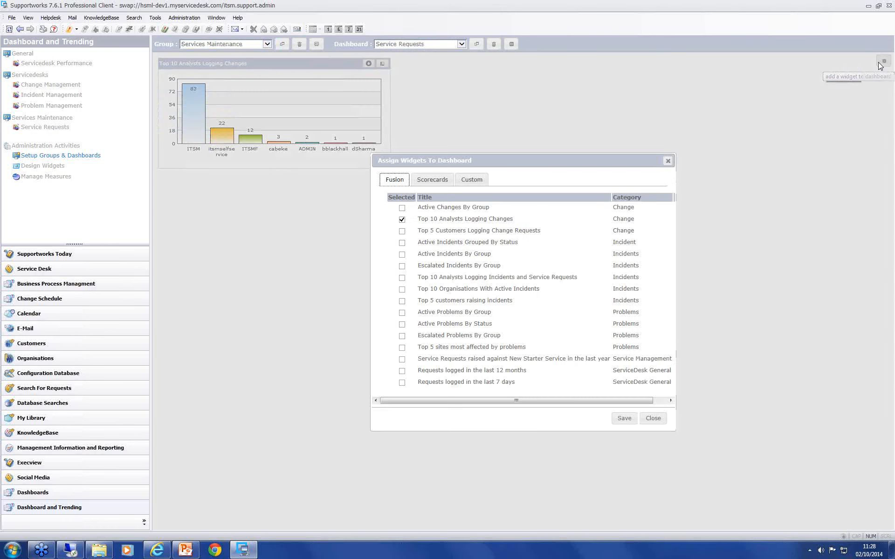
left_click(402, 360)
left_click(626, 419)
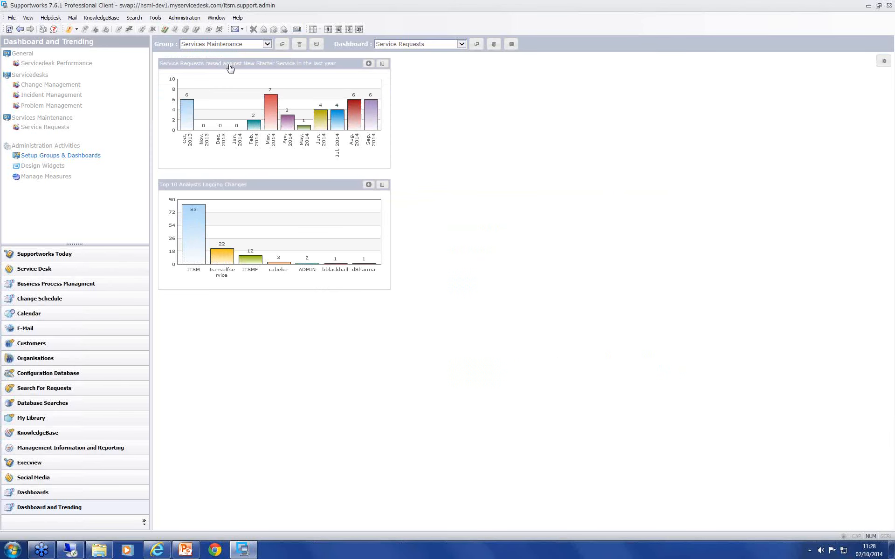
Step: Rearrange the dashboard so the New Starter chart sits to the left of the Top 10 Analysts Logging Changes chart
left_click_drag(230, 68, 473, 63)
left_click_drag(315, 64, 538, 177)
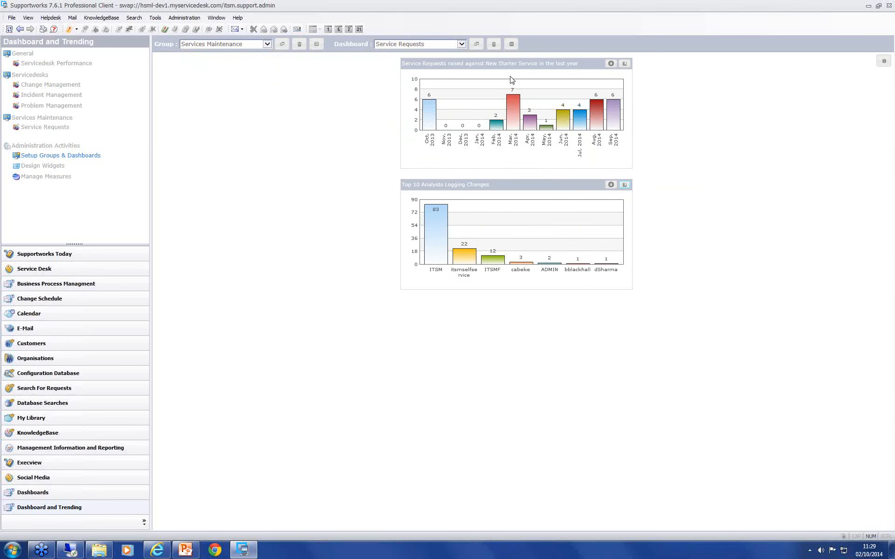
left_click_drag(511, 66, 261, 67)
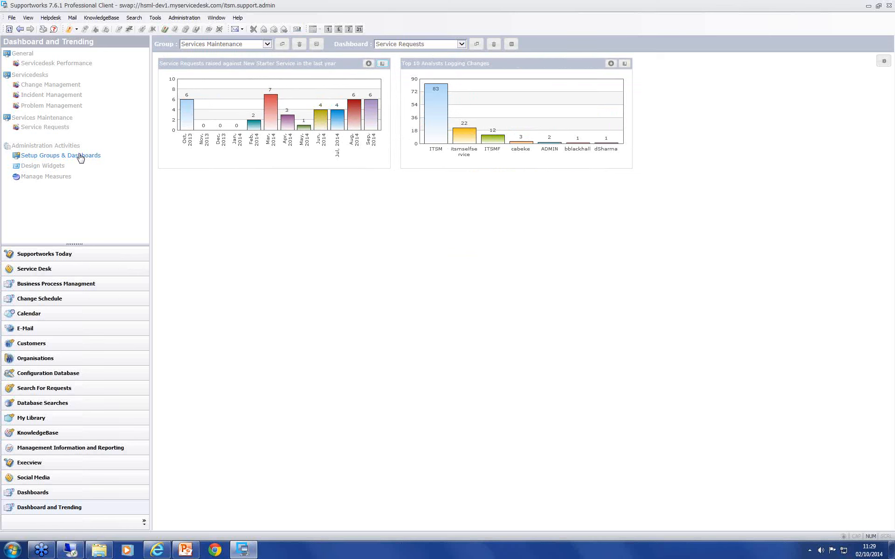
Step: View the Service Requests, Problem Management and Change Management dashboards, ending on Service Requests
left_click(33, 130)
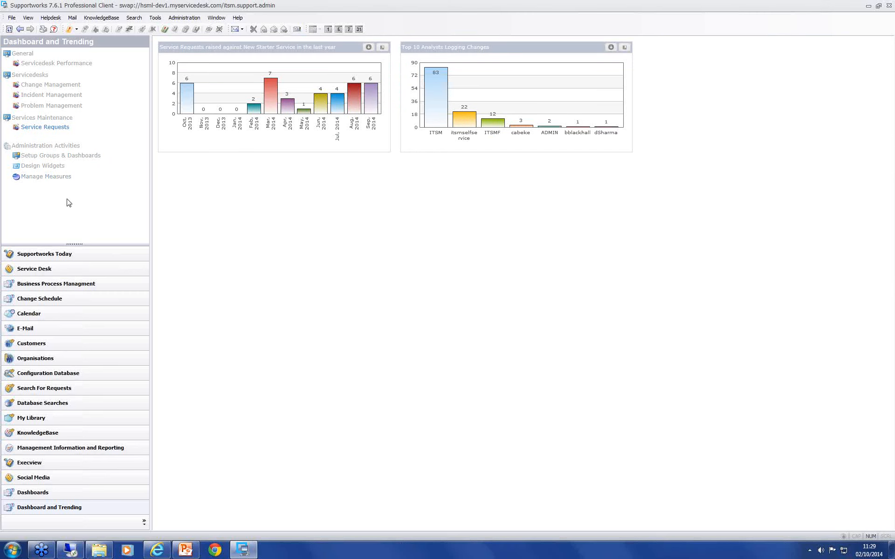
left_click(53, 106)
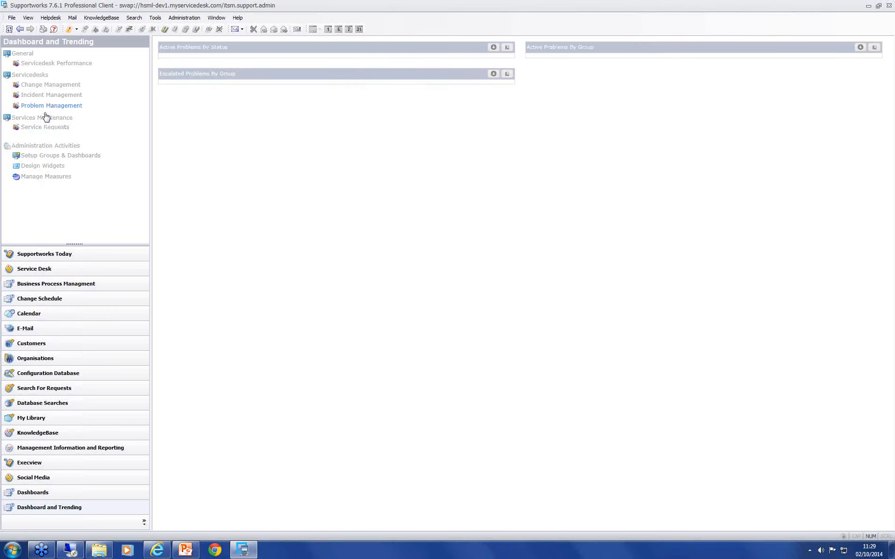
left_click(48, 87)
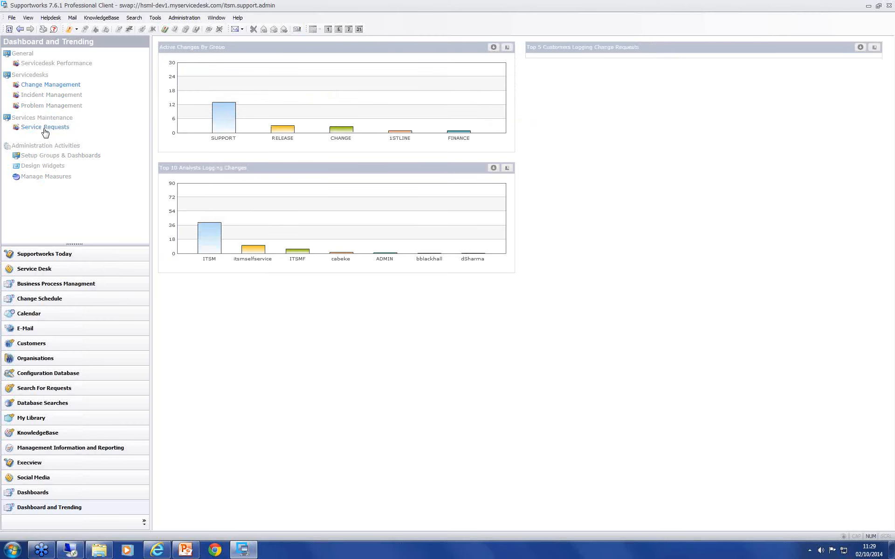
left_click(45, 130)
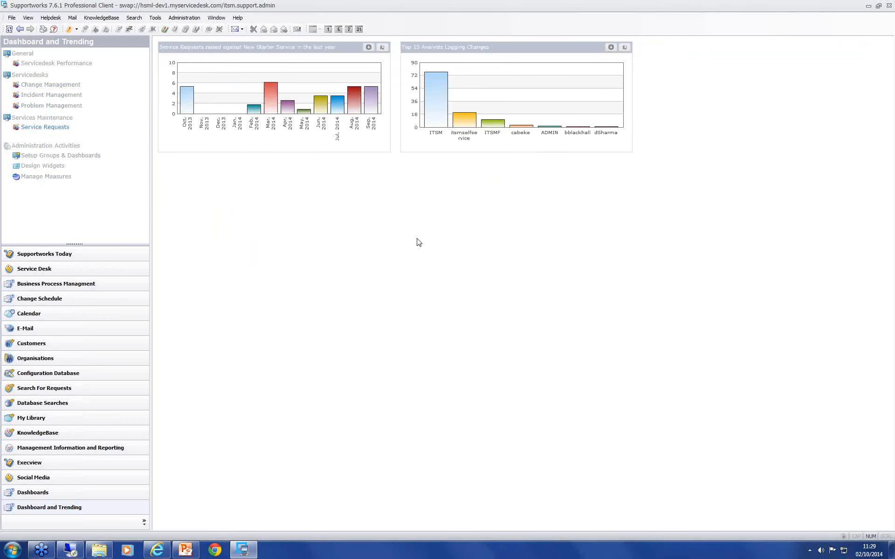
Step: Switch to Internet Explorer and open hsml-dev1.myservicedesk.com/sw/clisupp/trending/index.php in a new tab
left_click(157, 551)
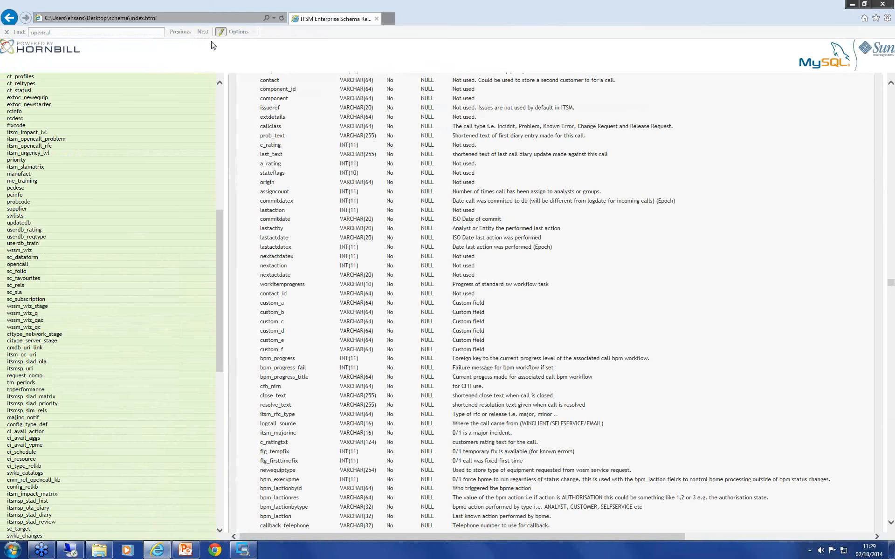
left_click(389, 18)
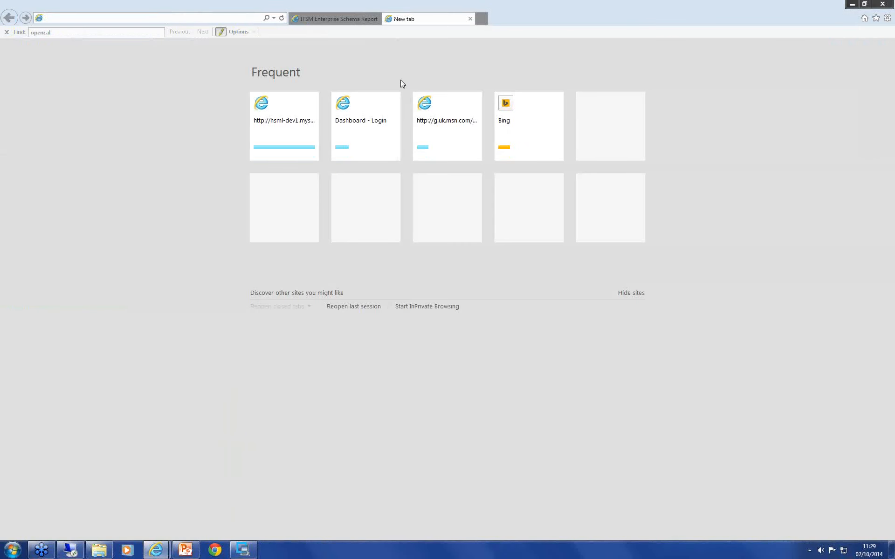
type("hsml-dev1.myservicedesk.com/")
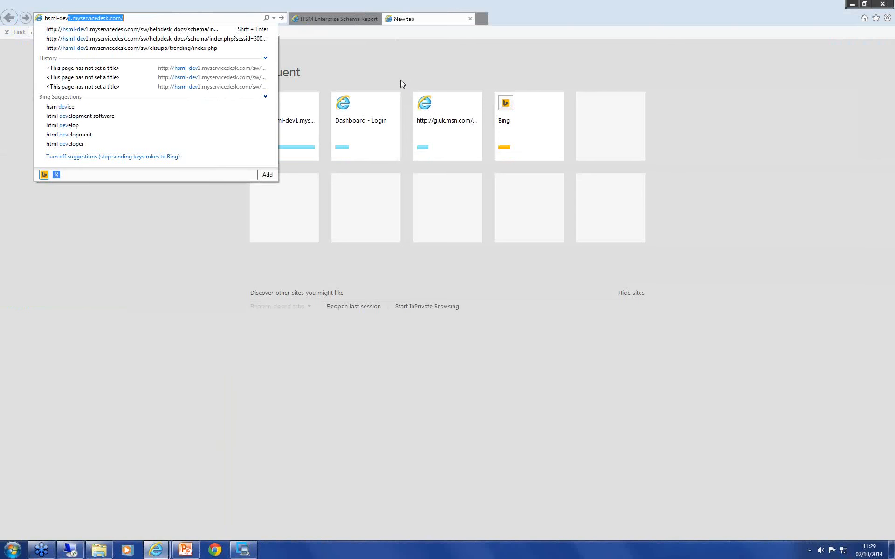
key("End")
type("sw/clis")
key("Down")
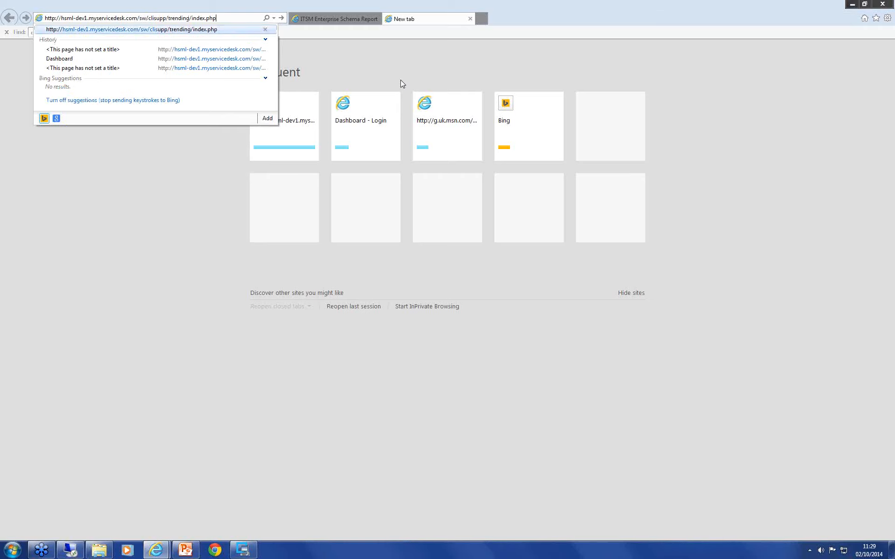
key("Return")
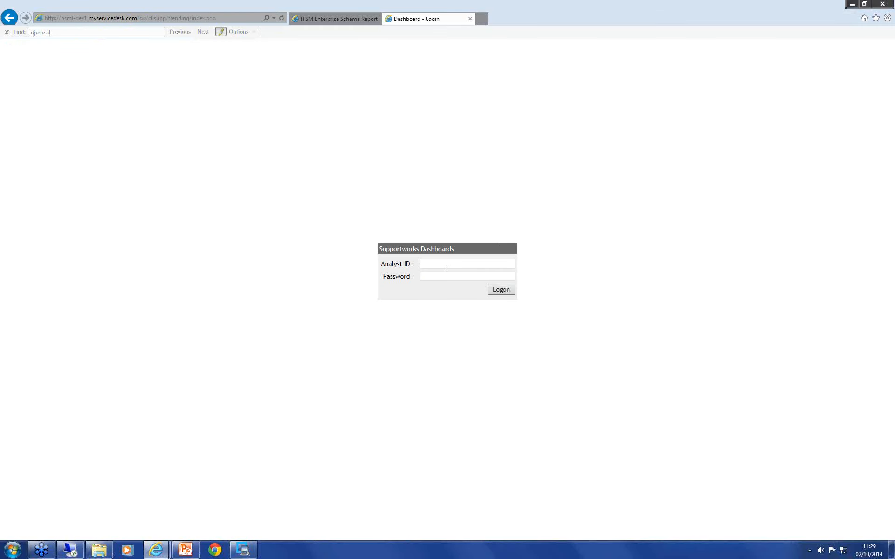
Step: Log on to Supportworks Dashboards with the analyst ID and password, dismissing the password-storing offer and the find bar
type("admin********")
key("Return")
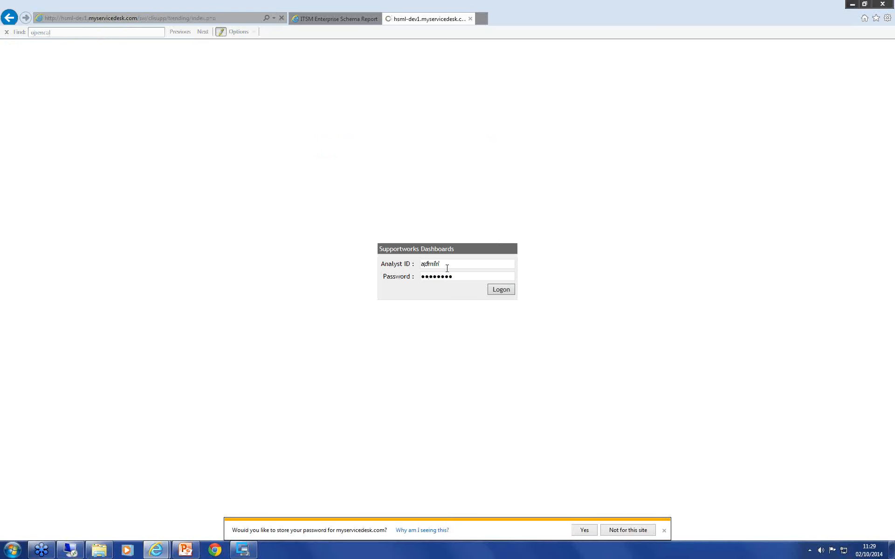
left_click(664, 530)
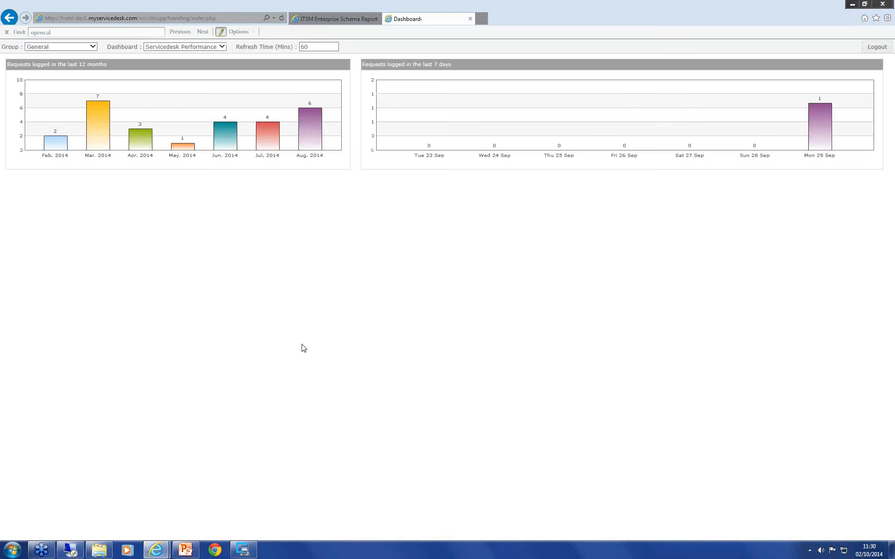
left_click(6, 32)
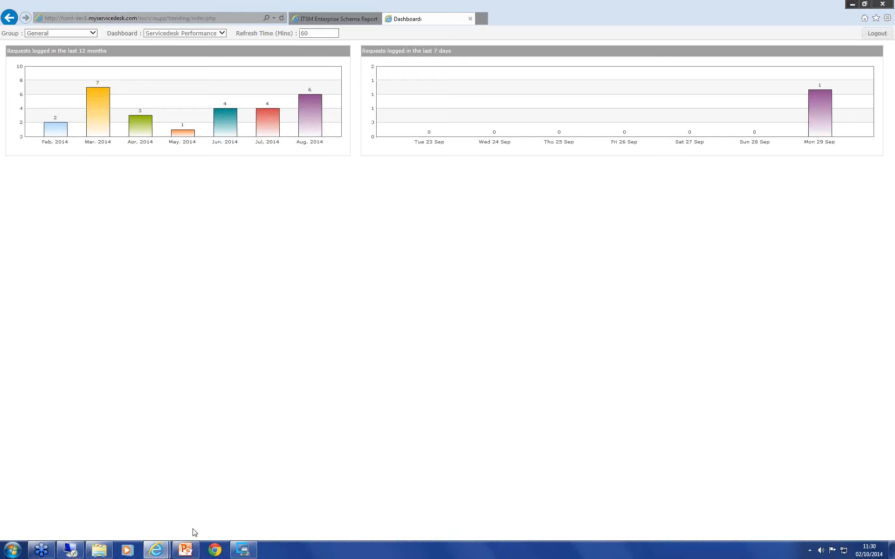
Step: View the Services Maintenance group's dashboard in the browser and switch back to the Supportworks client
left_click(236, 553)
left_click(236, 552)
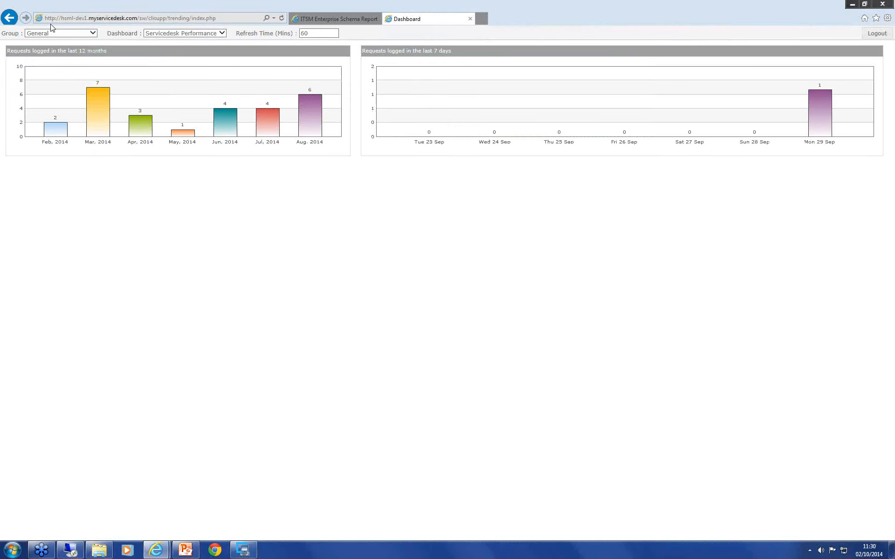
left_click(93, 33)
left_click(60, 47)
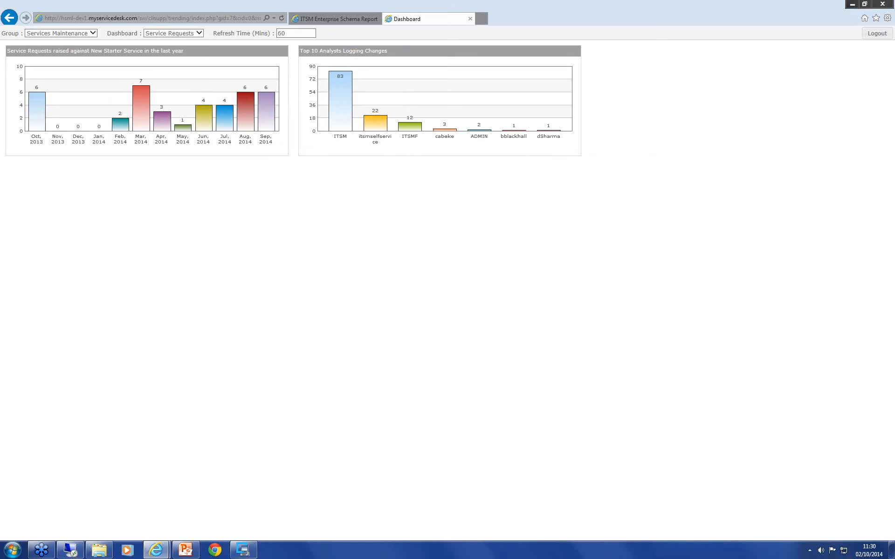
left_click(243, 550)
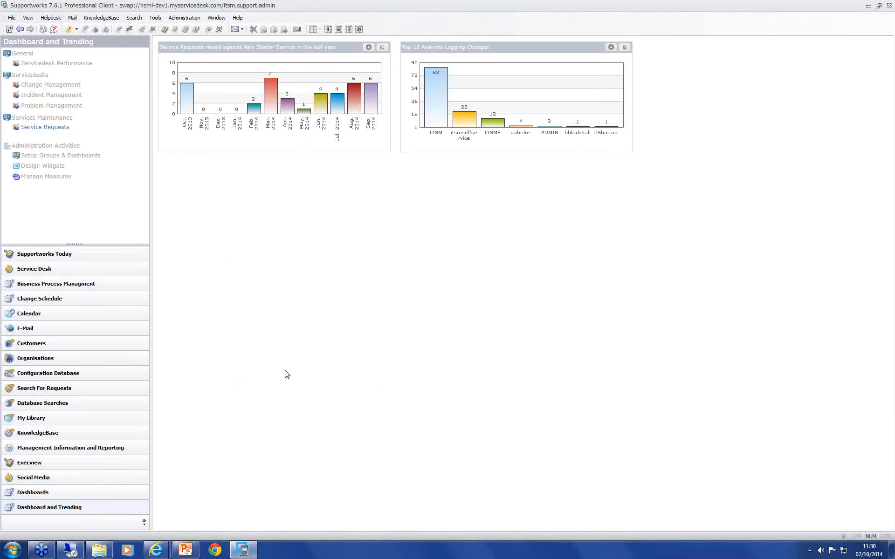
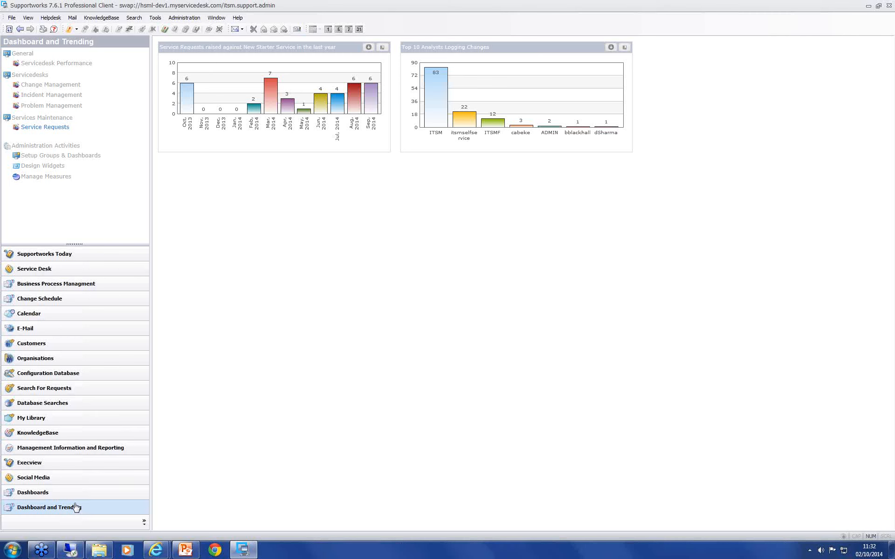
Step: Review the data provider settings of the Active Changes By Group chart widget and close it without changes
left_click(42, 166)
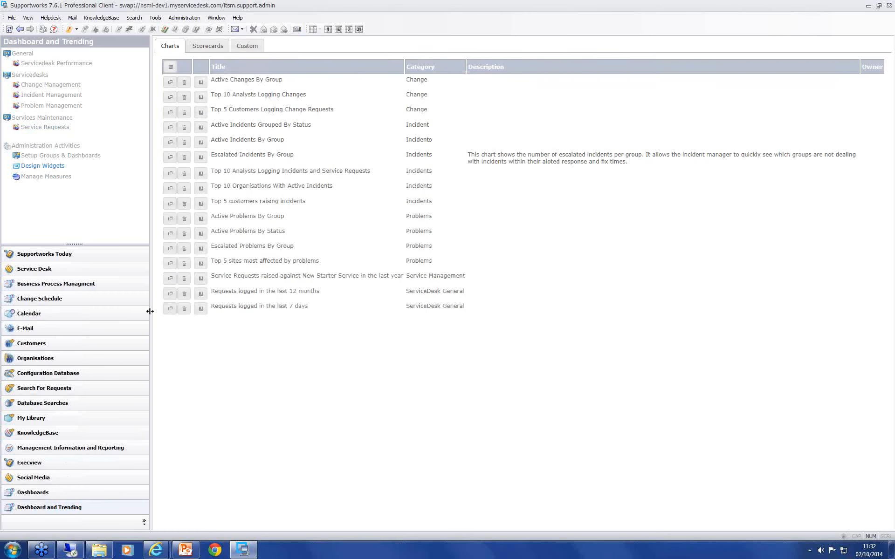
left_click(170, 82)
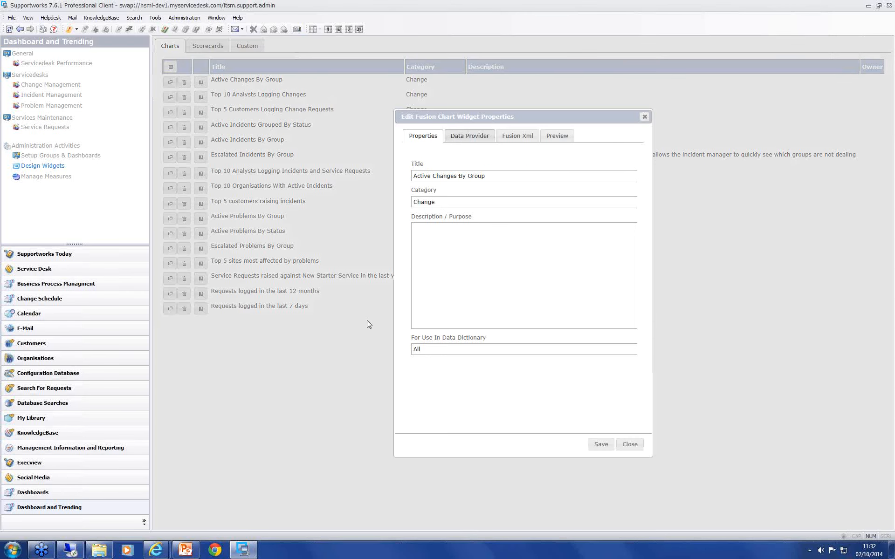
left_click(485, 139)
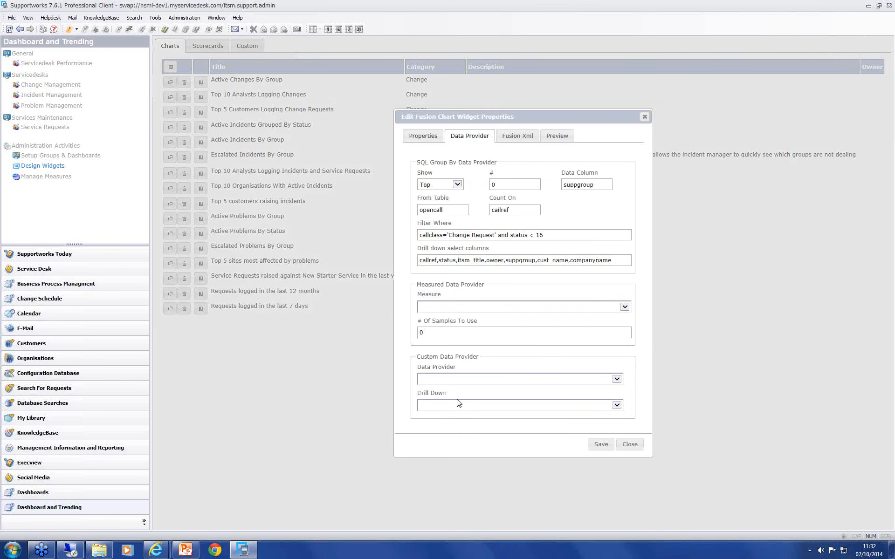
left_click(630, 444)
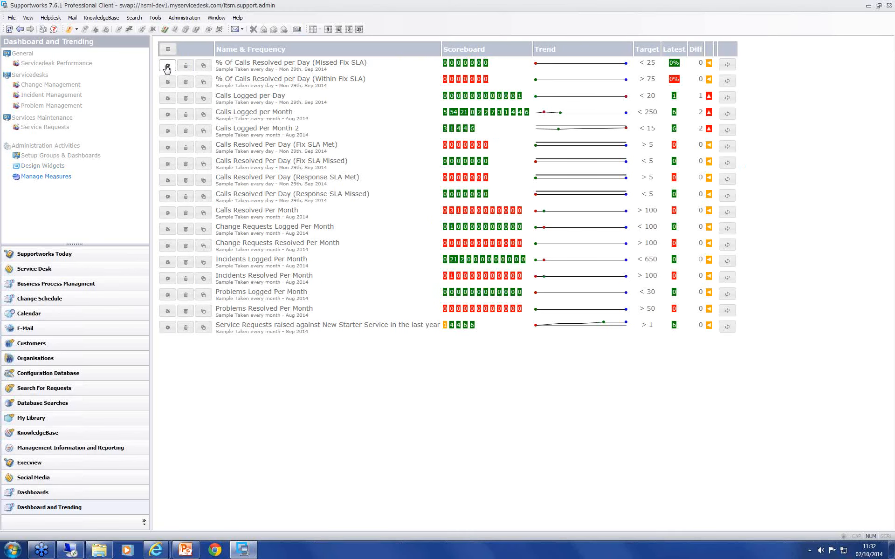
Step: Review the sampled data and data collection settings of the % Of Calls Resolved per Day (Missed Fix SLA) measure, closing it without changes
left_click(167, 66)
left_click(468, 146)
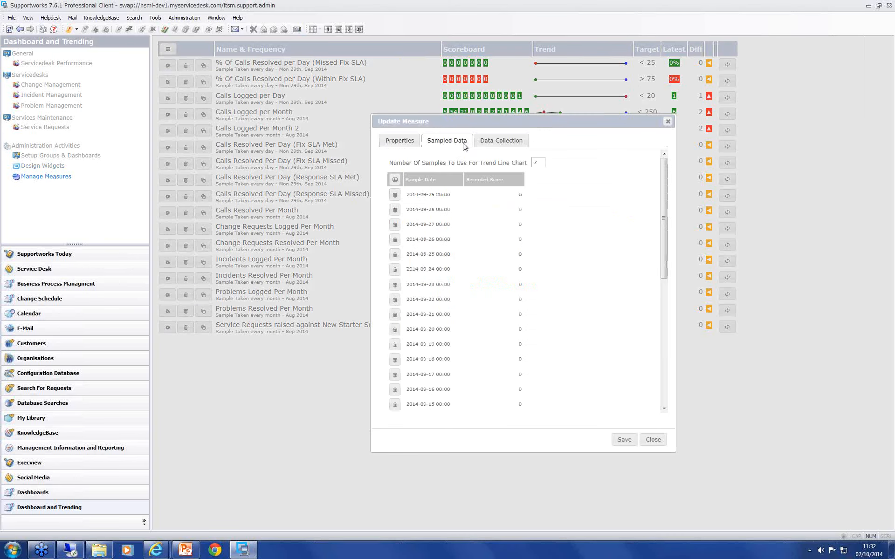
left_click(499, 142)
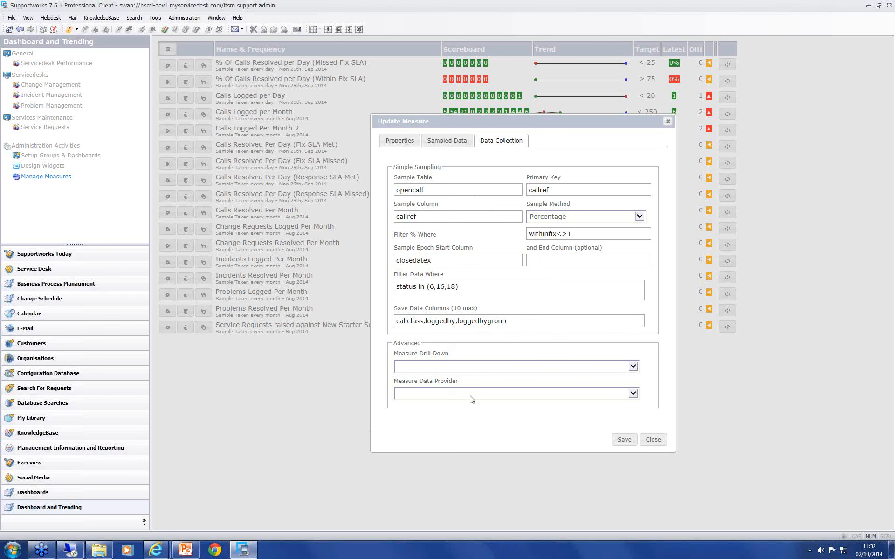
left_click(662, 441)
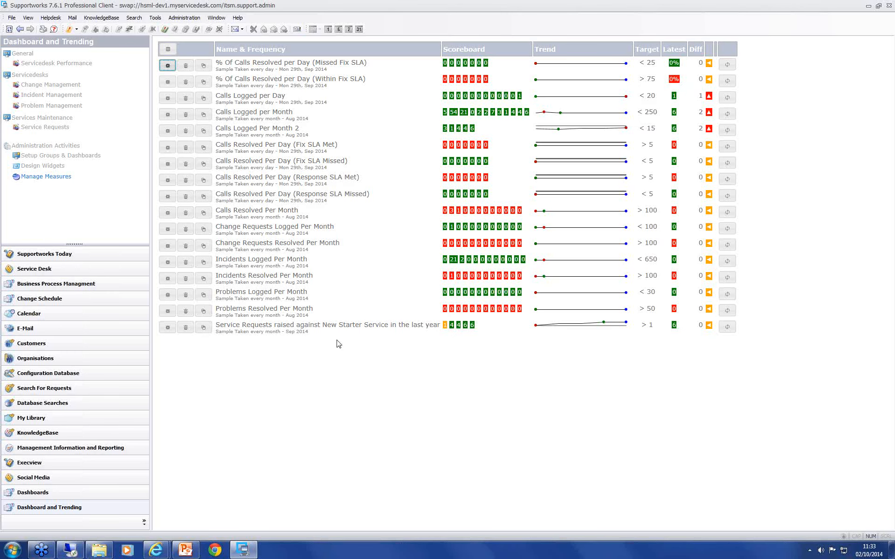
Step: Review the sampled data and data collection settings of the New Starter Service measure and close it without changes
left_click(168, 327)
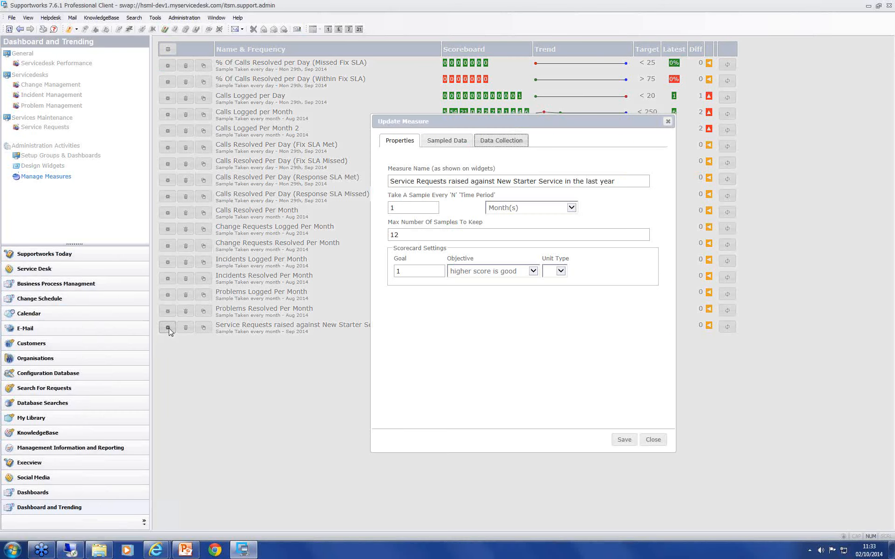
left_click(441, 142)
left_click(508, 142)
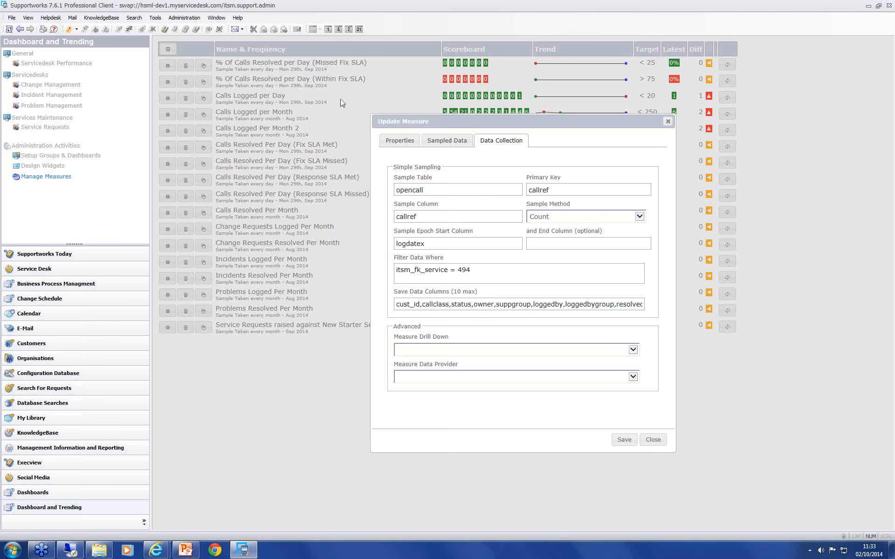
left_click(653, 441)
left_click(653, 440)
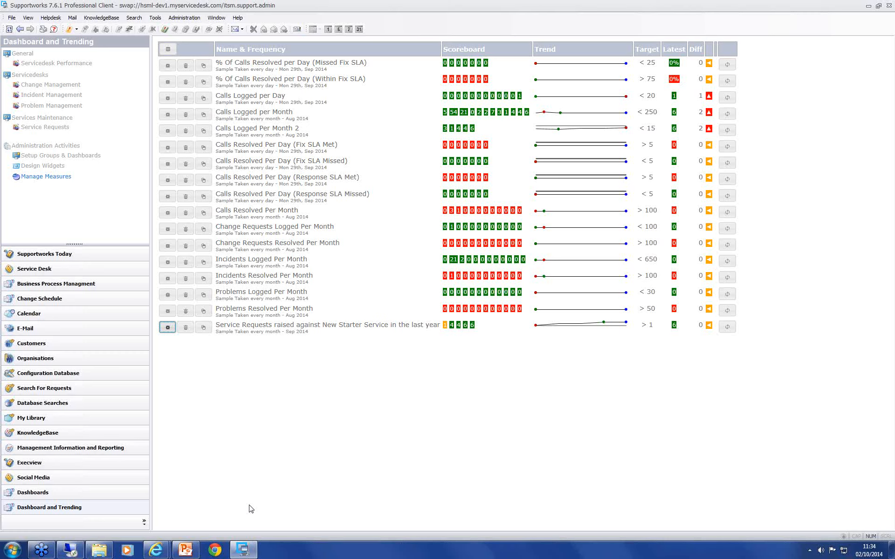
Step: Switch to the Internet Explorer dashboard, examine its Refresh Time (Mins) setting, and return to the Supportworks client
left_click(155, 551)
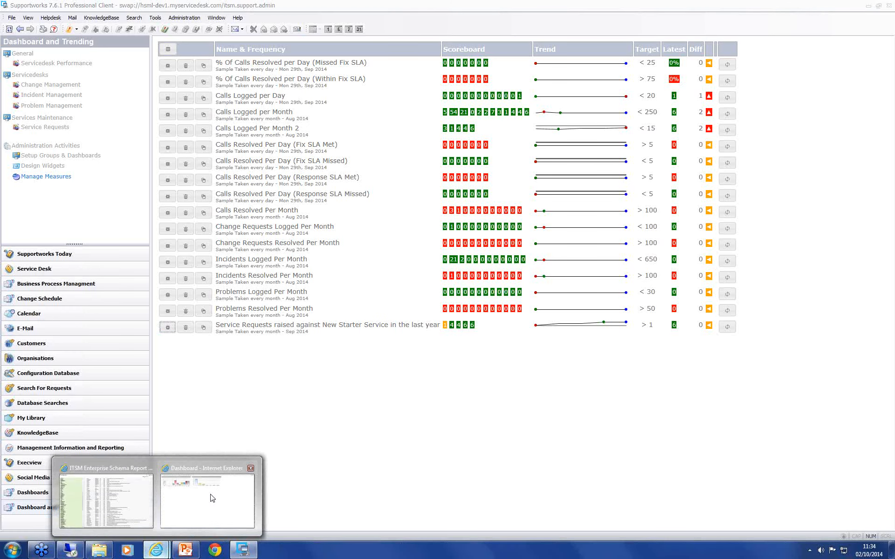
left_click(212, 498)
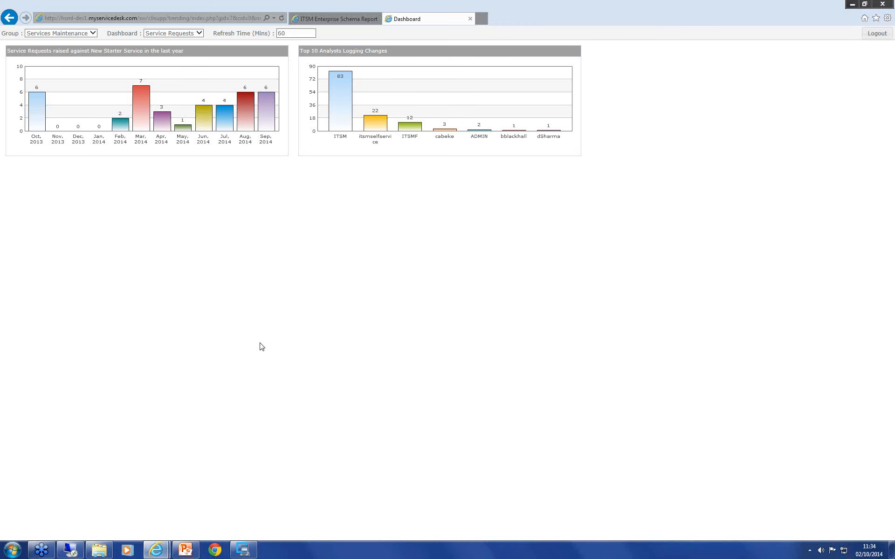
left_click(288, 33)
left_click_drag(287, 34, 277, 35)
left_click(291, 33)
left_click(286, 239)
left_click(285, 33)
left_click(243, 550)
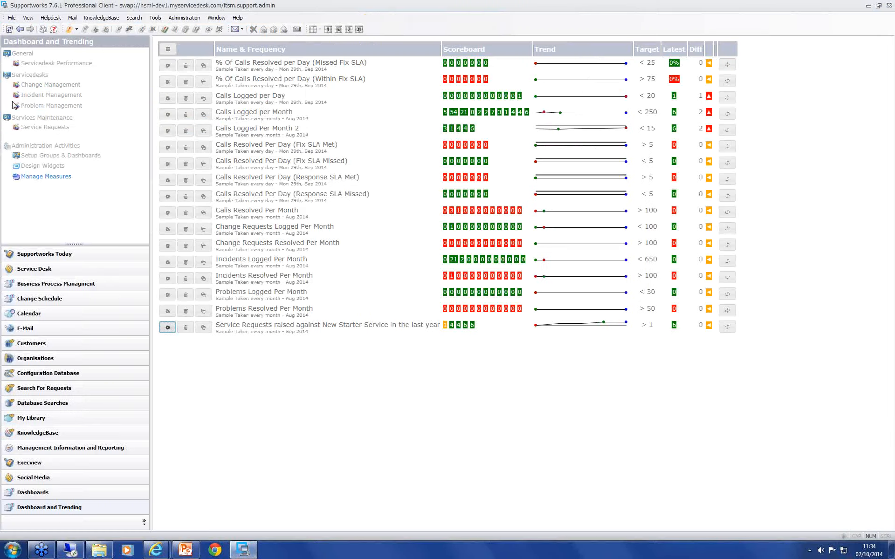
Step: Start exporting the New Starter chart's data as CSV from the Service Requests dashboard and cancel the download
left_click(44, 130)
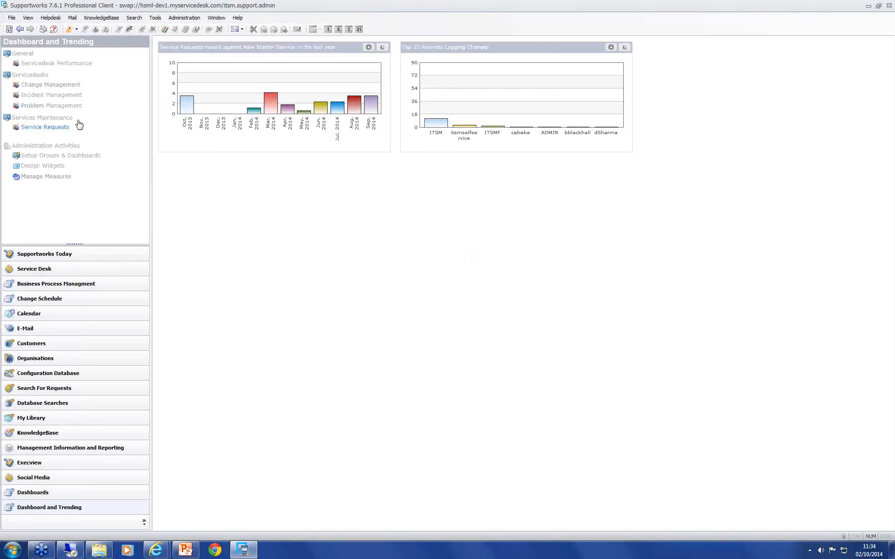
left_click(369, 48)
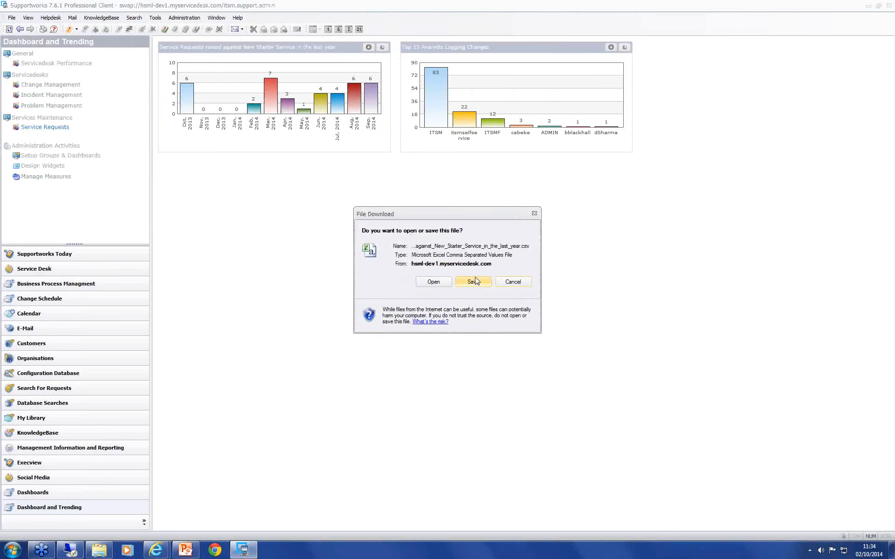
left_click(522, 285)
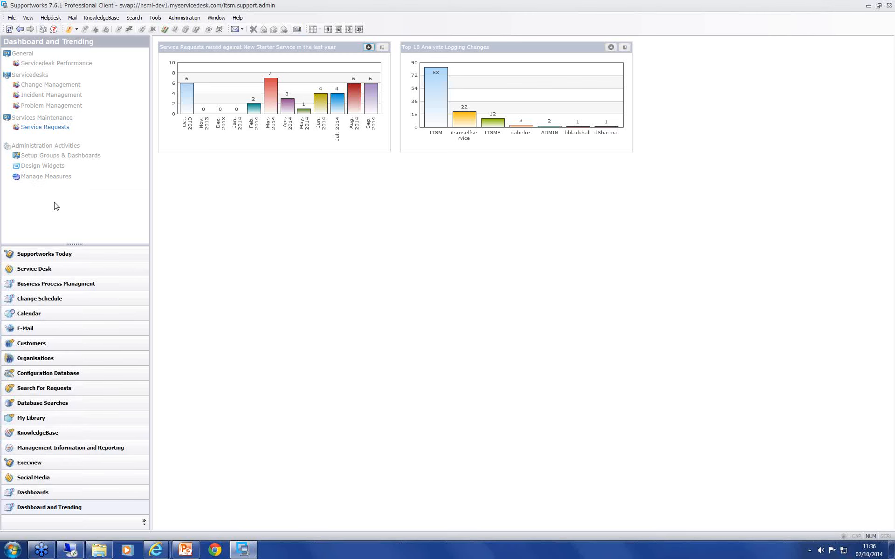
Step: Try extending the New Starter measure's data filter to itsm_fk_service = 494 and callclass = 'HR Case', closing the measure without saving
left_click(43, 166)
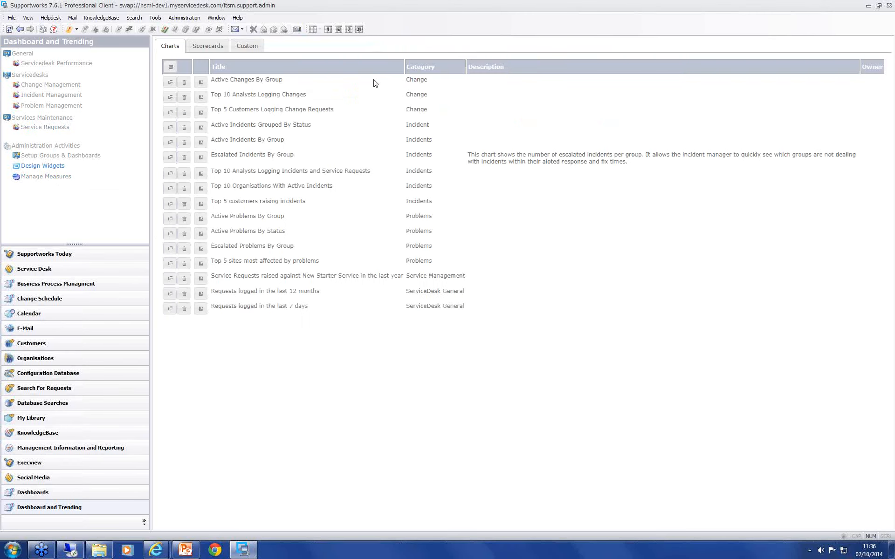
left_click(49, 178)
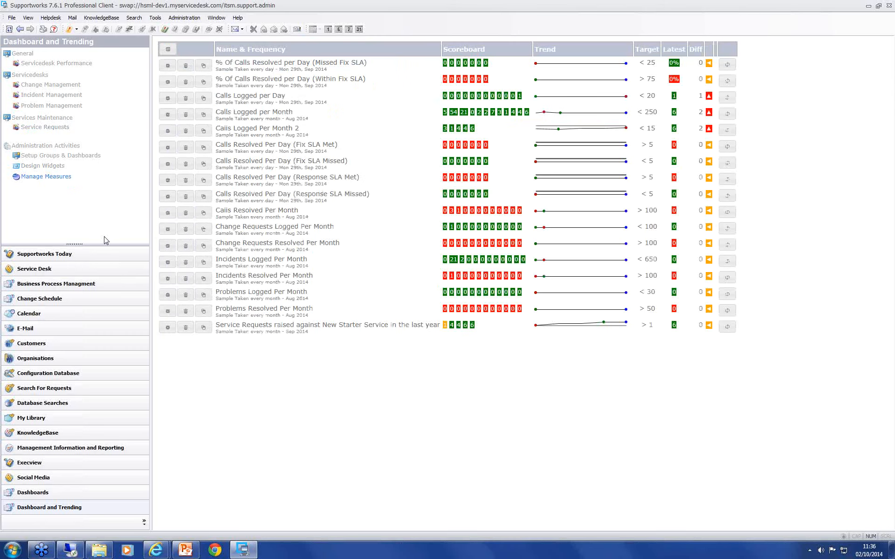
left_click(169, 328)
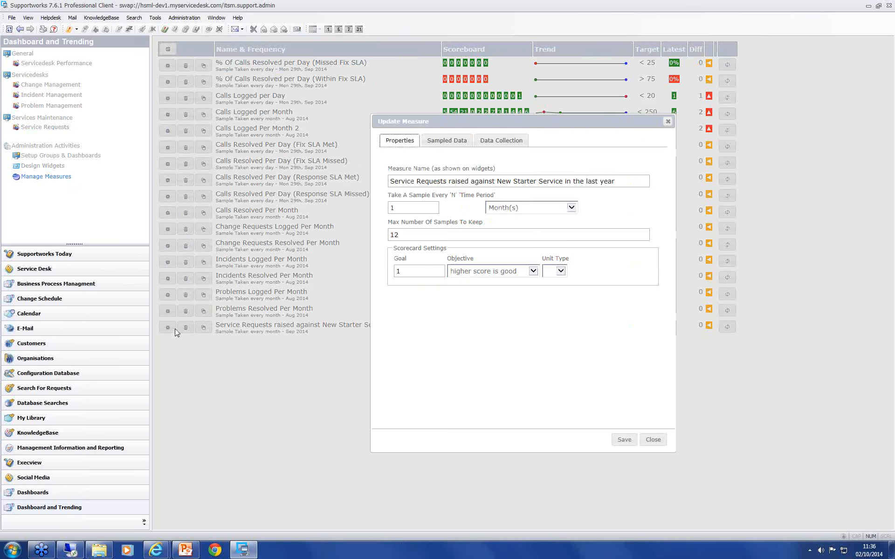
left_click(434, 141)
left_click(489, 141)
left_click(479, 270)
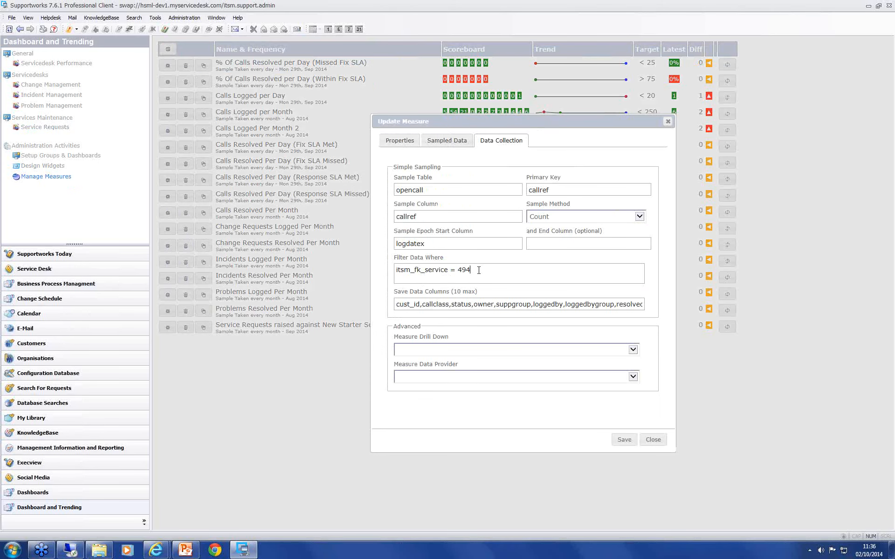
type("and callclas")
type("s = ''")
type("HR'")
type(" Case")
left_click(658, 442)
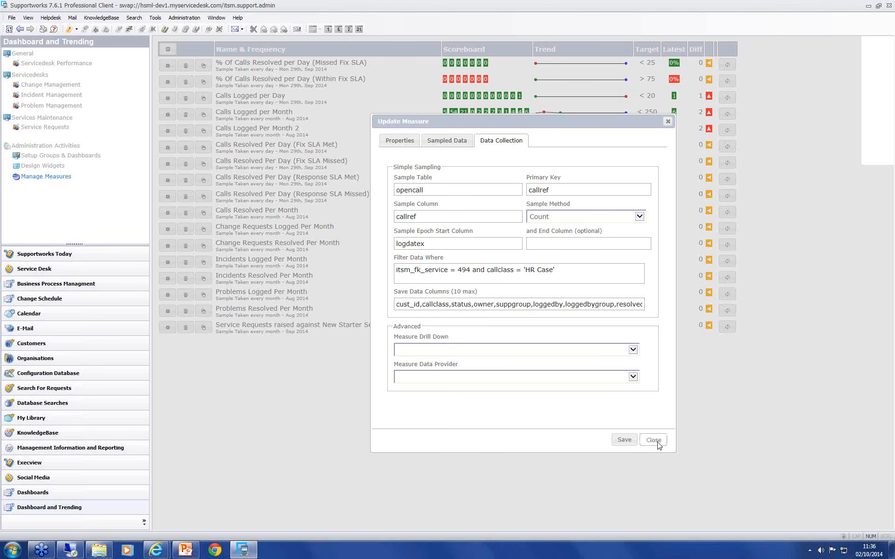
left_click(654, 441)
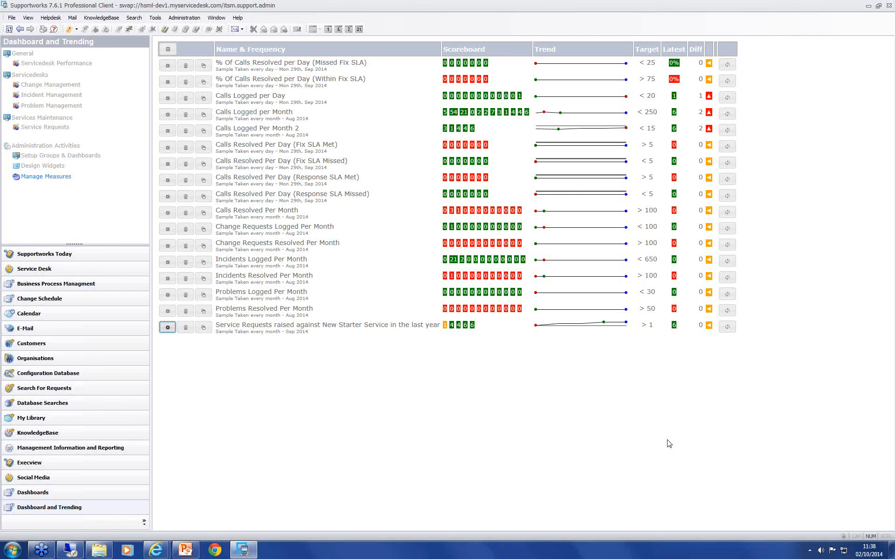
left_click(887, 23)
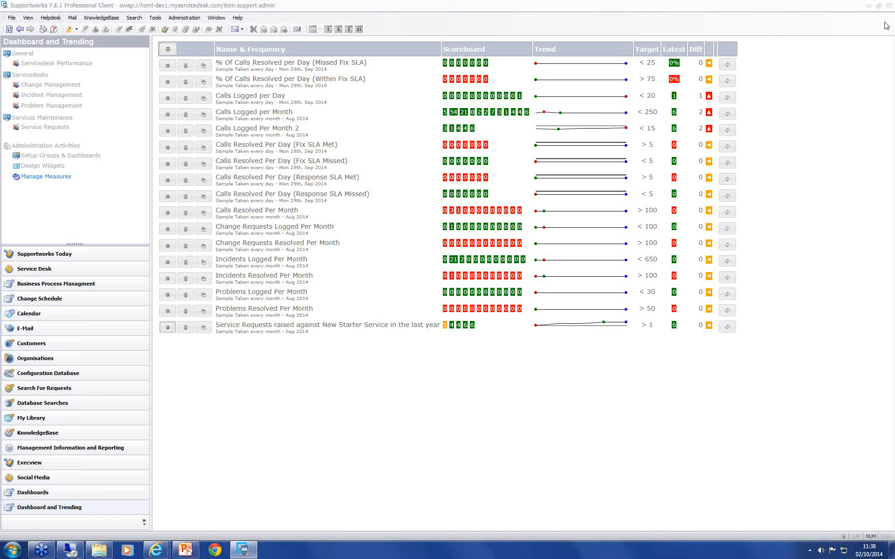